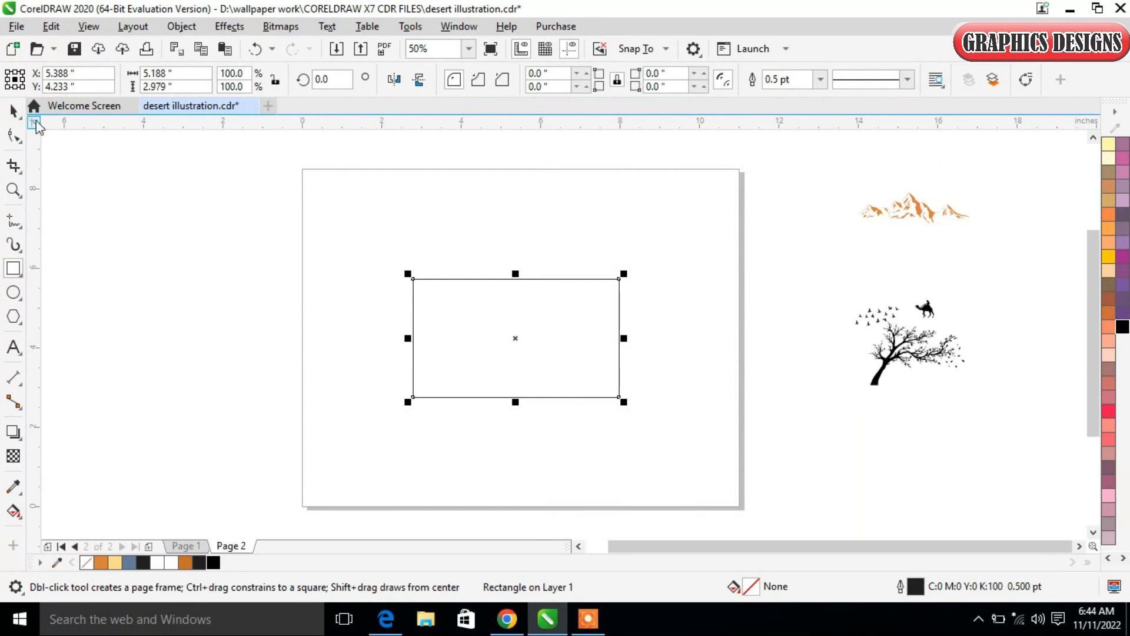
# Step: Draw a gently sloping straight Freehand line about 5.8 in wide across the rectangle's lower half, extending past both sides
pyautogui.click(11, 110)
pyautogui.press('z')
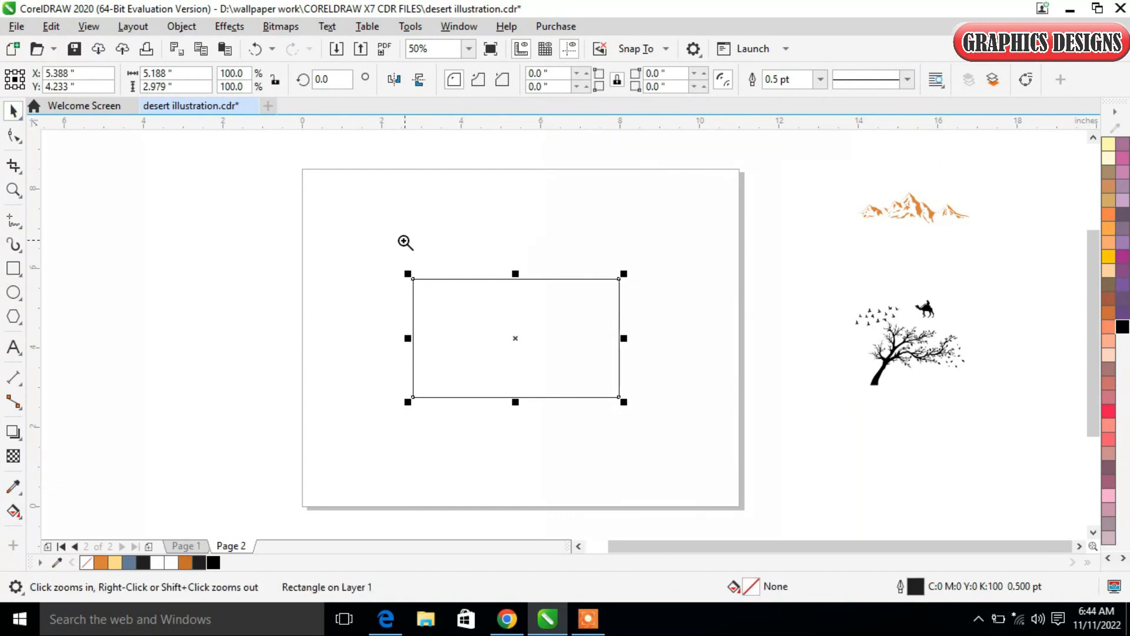
pyautogui.moveTo(404, 242); pyautogui.dragTo(688, 409)
pyautogui.click(107, 271)
pyautogui.click(13, 219)
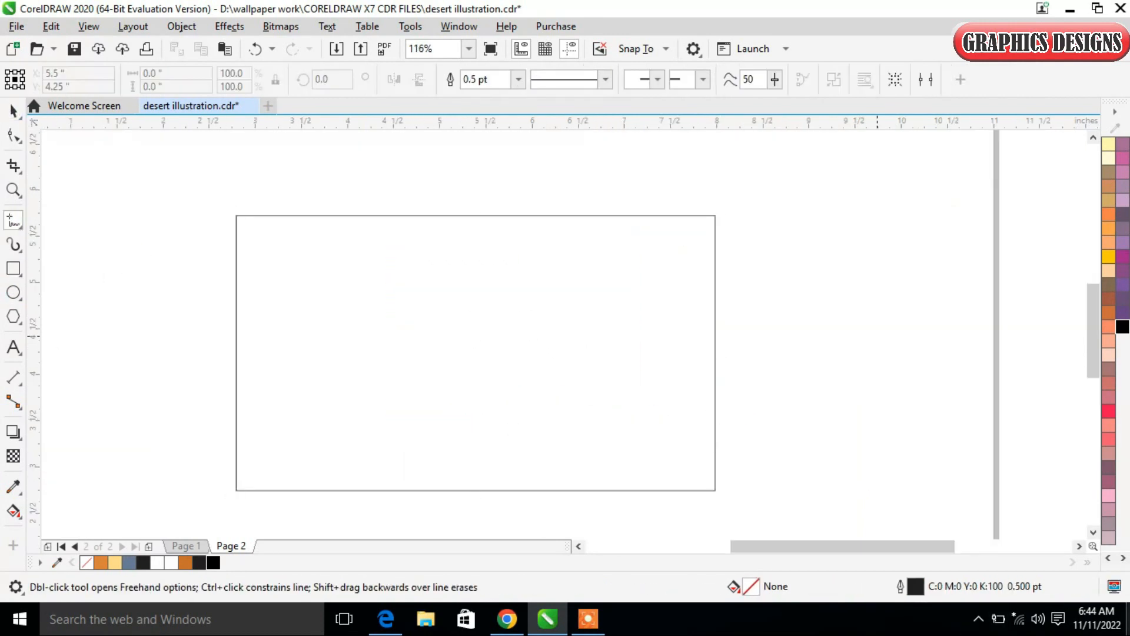
pyautogui.click(218, 377)
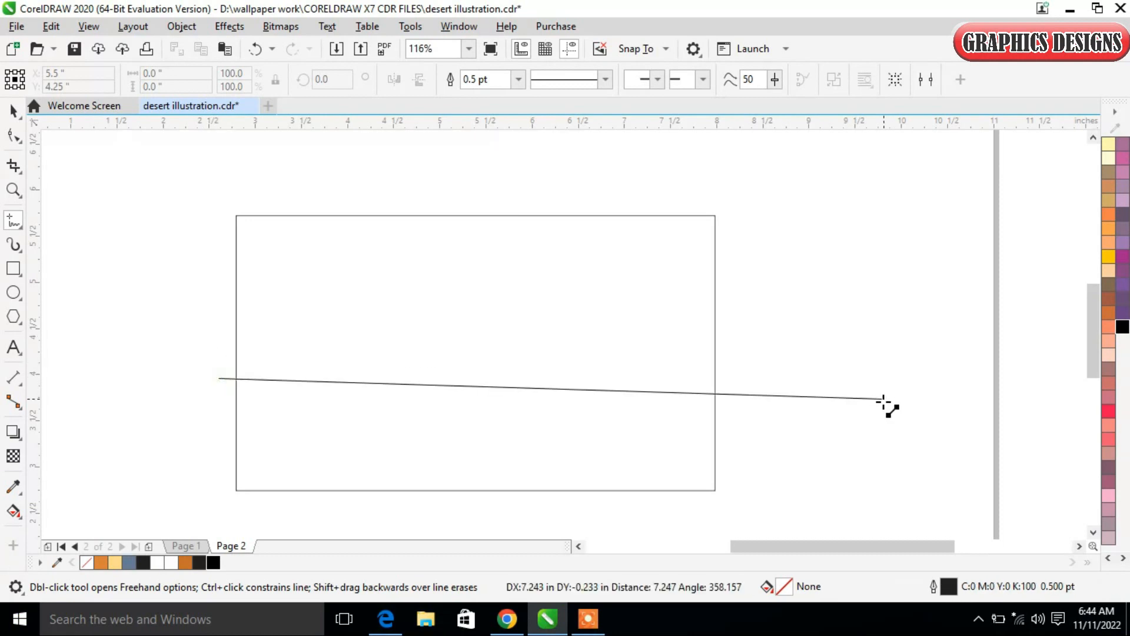
pyautogui.click(759, 419)
pyautogui.click(13, 110)
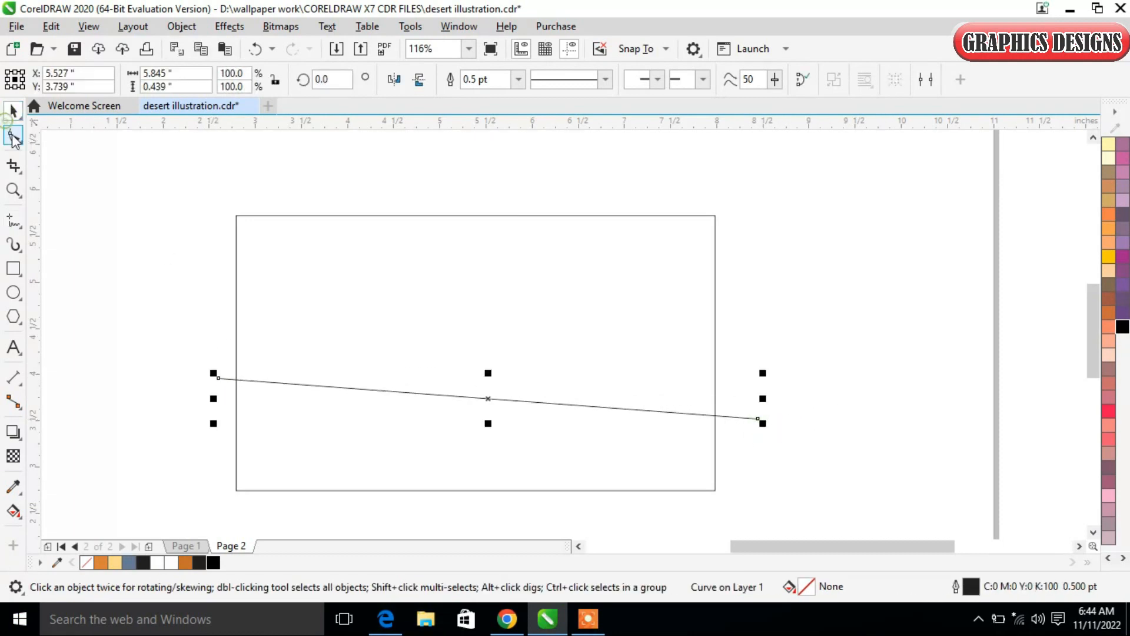
# Step: Convert the line to a curve and bend it into a shallow wave, with its left end lowered and crest on the left
pyautogui.click(13, 135)
pyautogui.moveTo(184, 334); pyautogui.dragTo(771, 463)
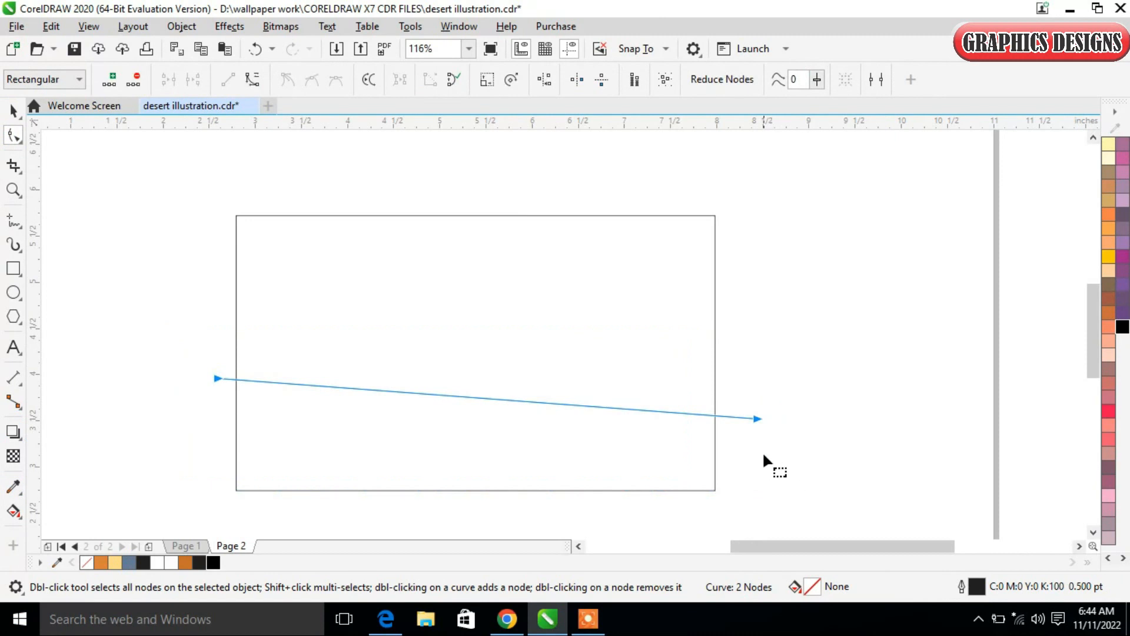
pyautogui.click(417, 393)
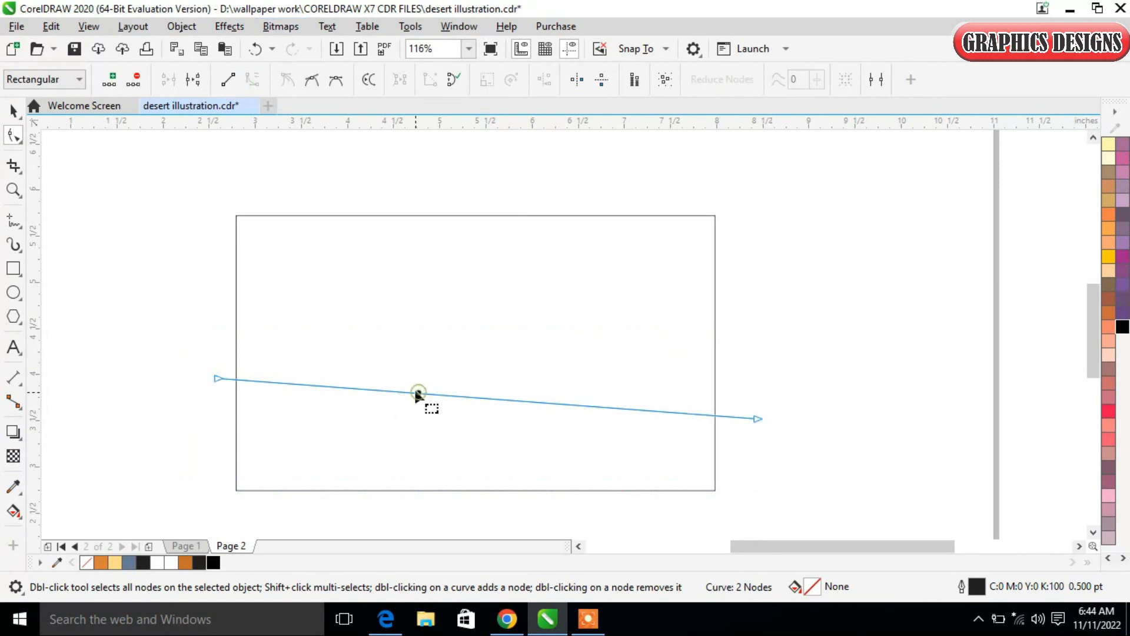
pyautogui.click(216, 378)
pyautogui.moveTo(397, 392); pyautogui.dragTo(387, 330)
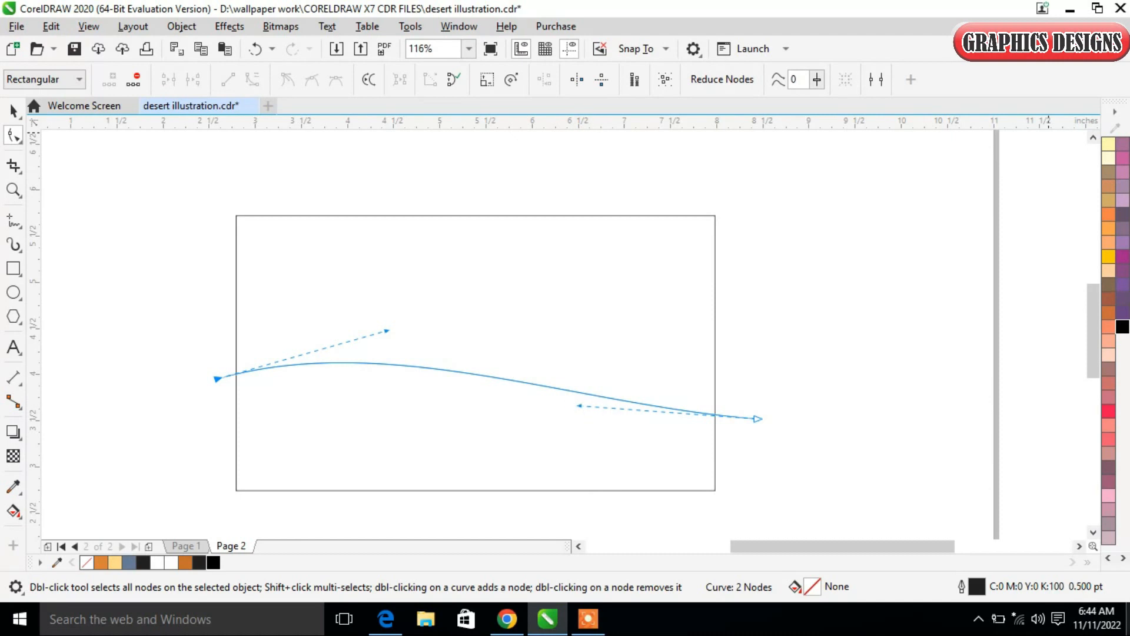
pyautogui.moveTo(579, 407); pyautogui.dragTo(590, 443)
pyautogui.moveTo(386, 332); pyautogui.dragTo(372, 321)
pyautogui.moveTo(211, 383); pyautogui.dragTo(247, 405)
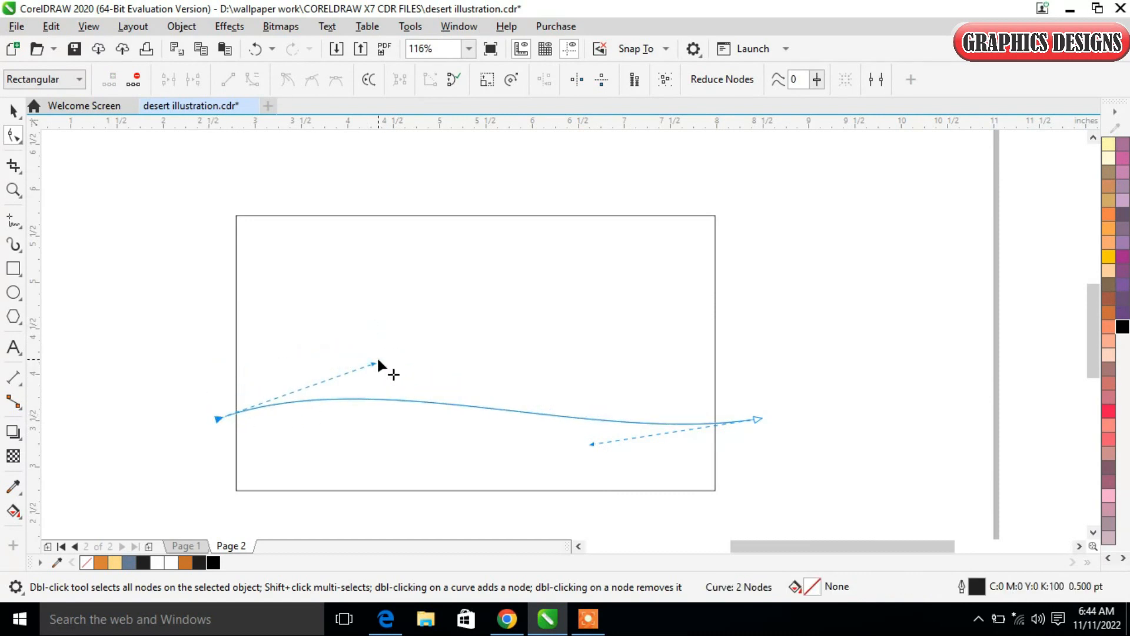
pyautogui.click(250, 416)
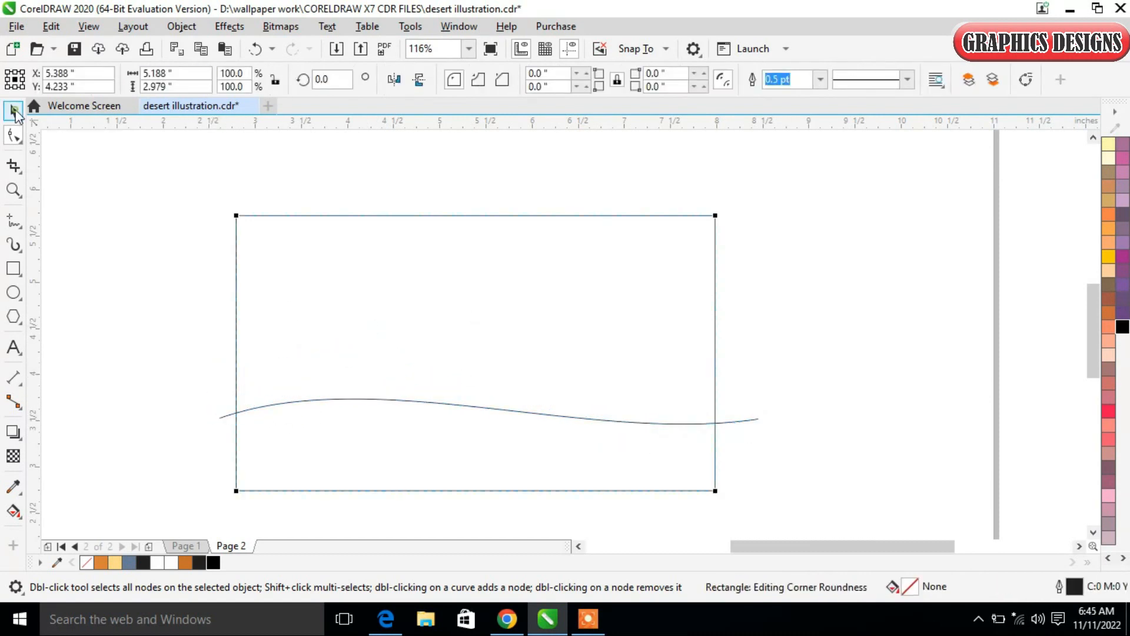
# Step: Draw a second straight Freehand line above the wave, extending past both sides of the rectangle
pyautogui.click(13, 220)
pyautogui.click(213, 368)
pyautogui.click(814, 400)
# Step: Convert the upper line to a curve and shape it into a shallow wave that dips on the left and rises on the right
pyautogui.click(13, 135)
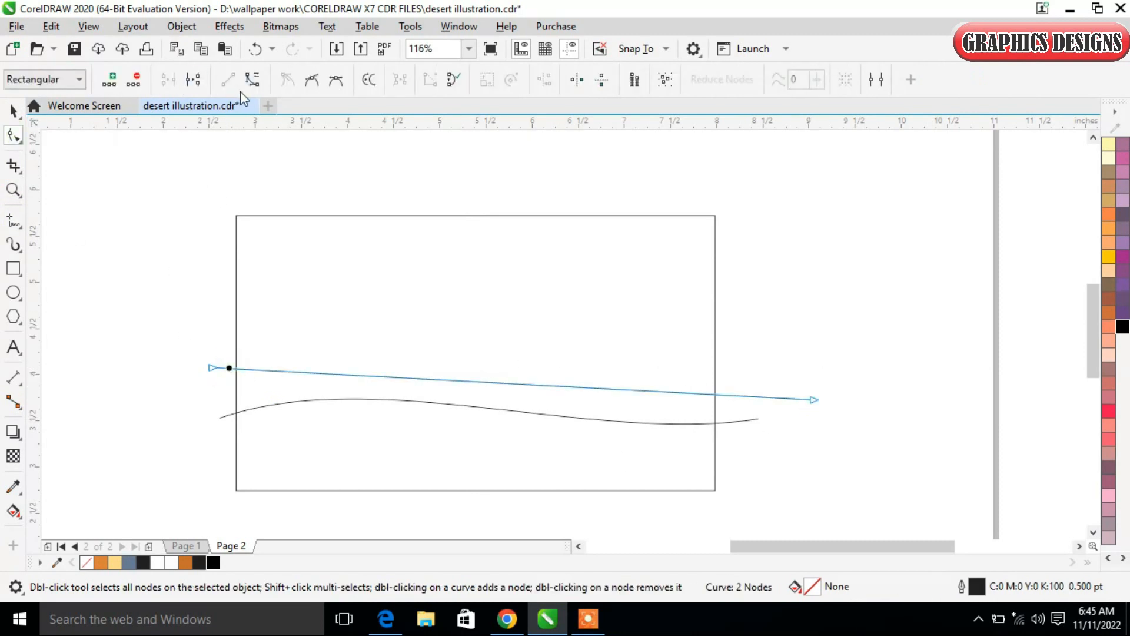
pyautogui.click(252, 80)
pyautogui.moveTo(412, 382); pyautogui.dragTo(420, 352)
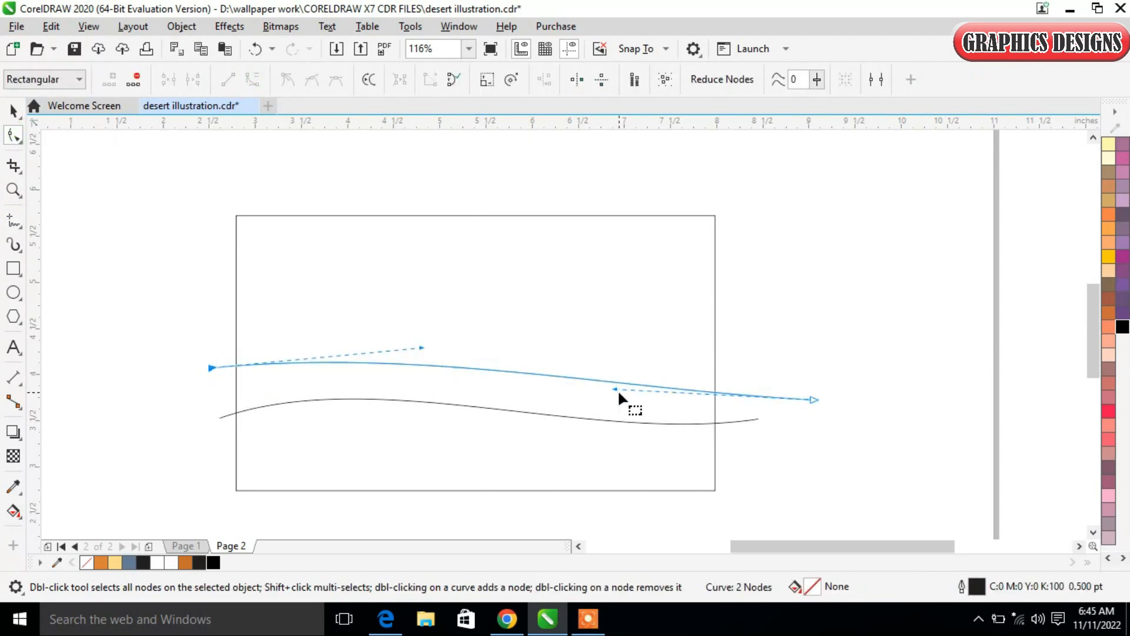
pyautogui.moveTo(619, 389); pyautogui.dragTo(659, 342)
pyautogui.click(813, 399)
pyautogui.moveTo(419, 347); pyautogui.dragTo(448, 397)
pyautogui.moveTo(664, 347); pyautogui.dragTo(668, 332)
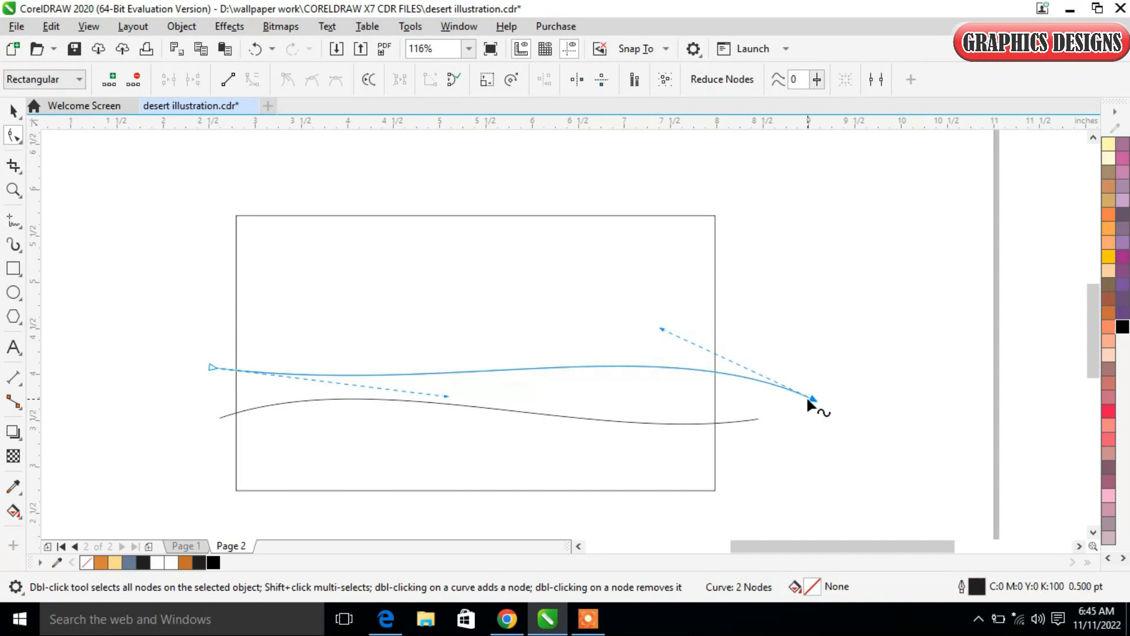
pyautogui.moveTo(812, 400); pyautogui.dragTo(795, 407)
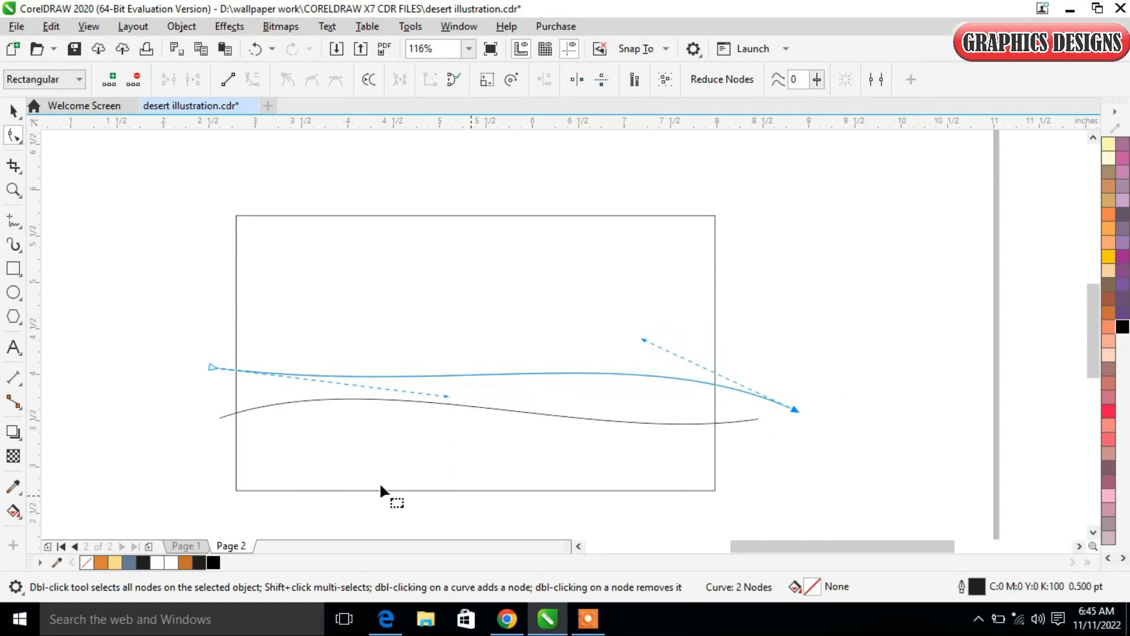
pyautogui.moveTo(443, 396); pyautogui.dragTo(451, 404)
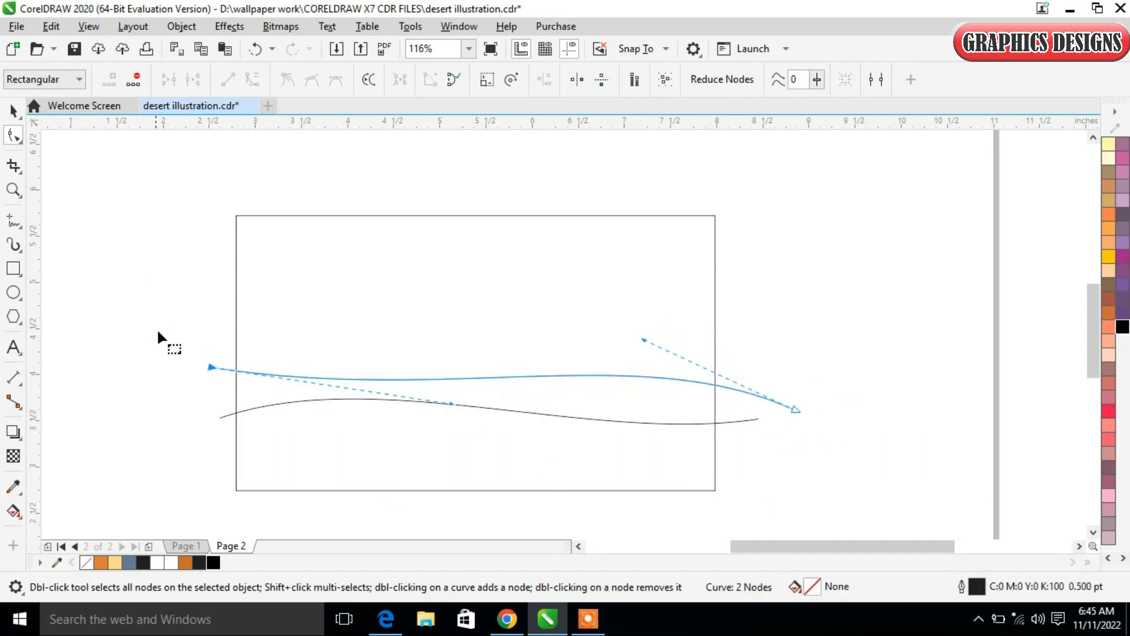
# Step: Use Smart Fill to create slate blue shapes from the area below the lower wave and the band between both waves
pyautogui.click(12, 117)
pyautogui.click(13, 219)
pyautogui.click(9, 108)
pyautogui.click(151, 298)
pyautogui.click(13, 510)
pyautogui.click(14, 511)
pyautogui.click(61, 529)
pyautogui.click(438, 439)
pyautogui.click(554, 391)
# Step: Delete the two original wave lines that stick out past the rectangle
pyautogui.click(13, 110)
pyautogui.click(117, 327)
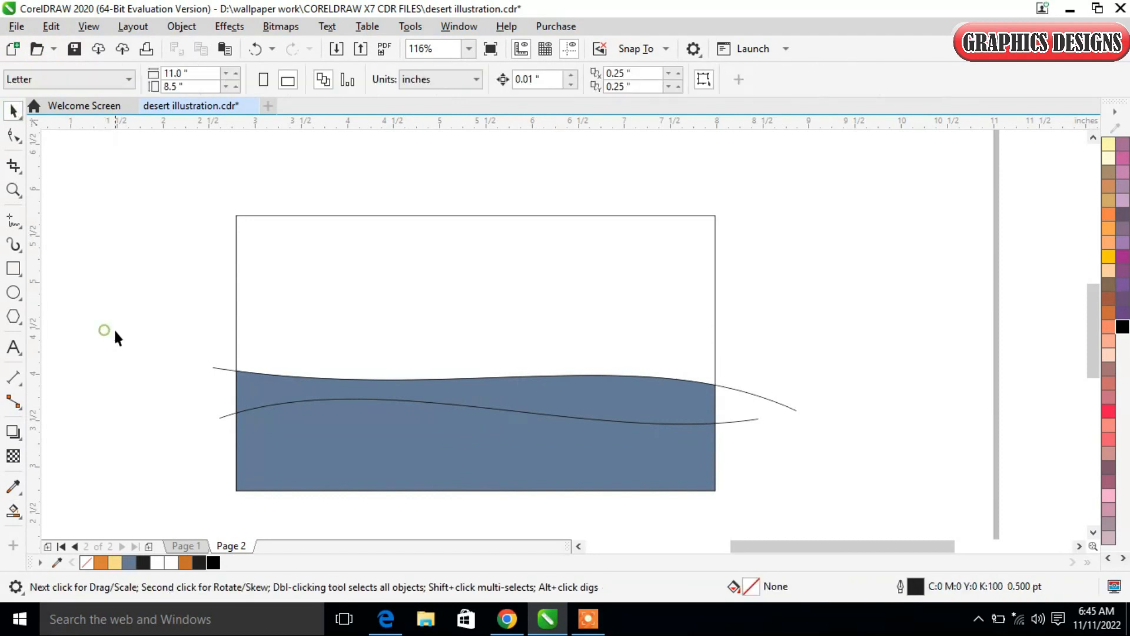
pyautogui.click(226, 417)
pyautogui.press('Delete')
pyautogui.click(218, 369)
pyautogui.press('Delete')
# Step: Draw a Freehand line about 2.7 in wide from the rectangle's left edge down to the top of the upper dune
pyautogui.click(14, 216)
pyautogui.click(236, 331)
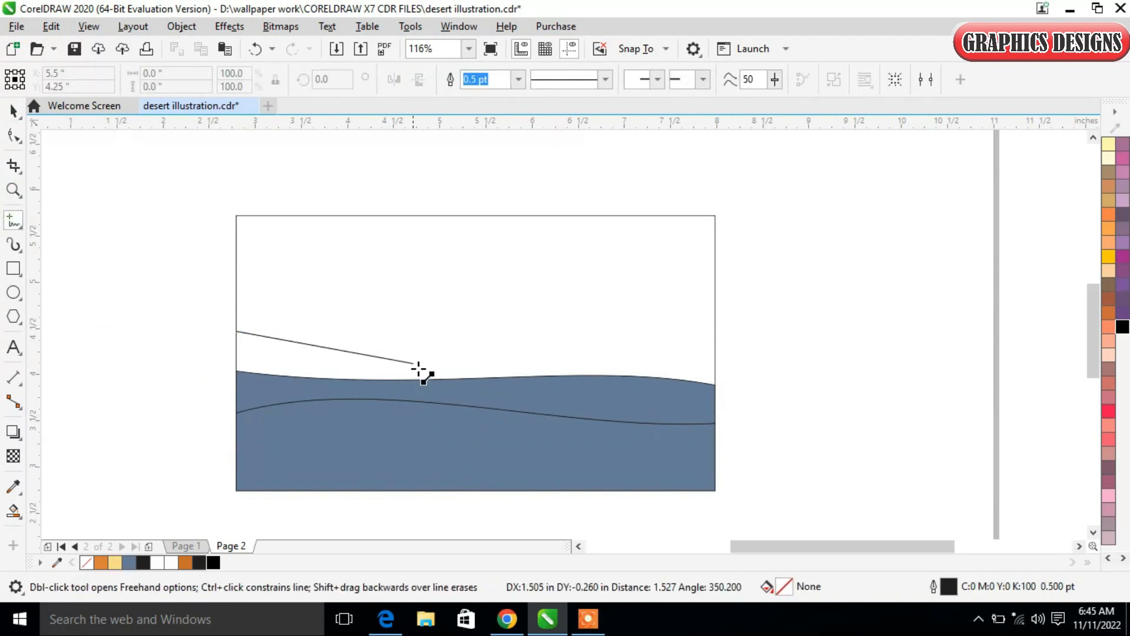
pyautogui.click(486, 378)
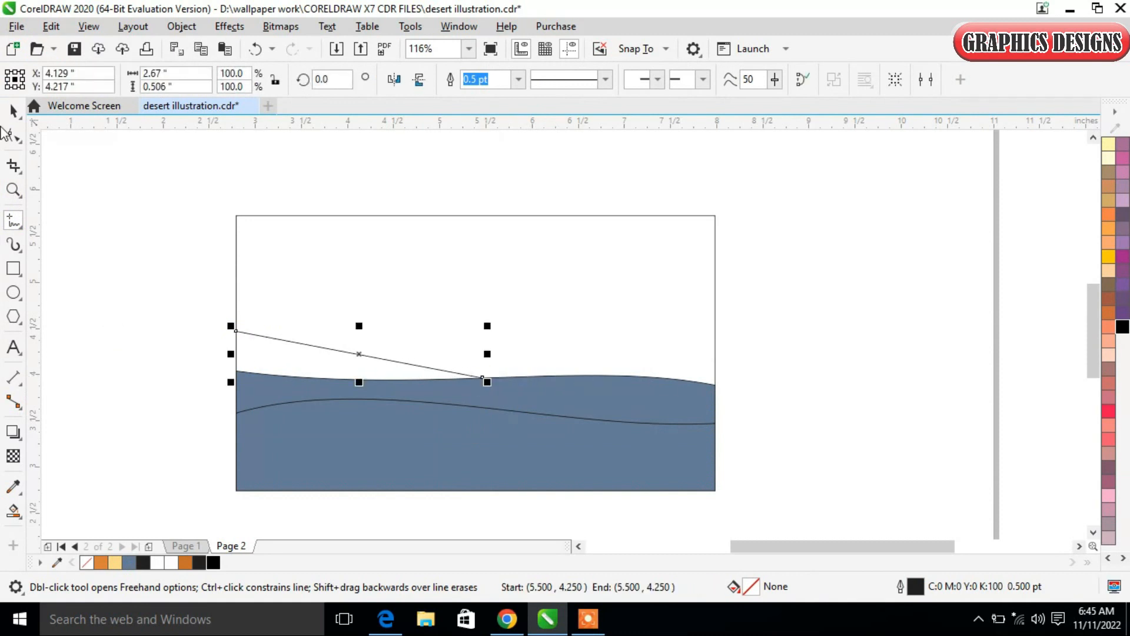
# Step: Convert the short line to a curve and shape it into a smooth S-shaped dune slope descending to the right
pyautogui.click(13, 135)
pyautogui.moveTo(298, 336); pyautogui.dragTo(344, 332)
pyautogui.click(348, 352)
pyautogui.click(252, 79)
pyautogui.moveTo(401, 363); pyautogui.dragTo(373, 379)
pyautogui.click(13, 110)
pyautogui.click(272, 355)
pyautogui.click(273, 355)
pyautogui.click(202, 367)
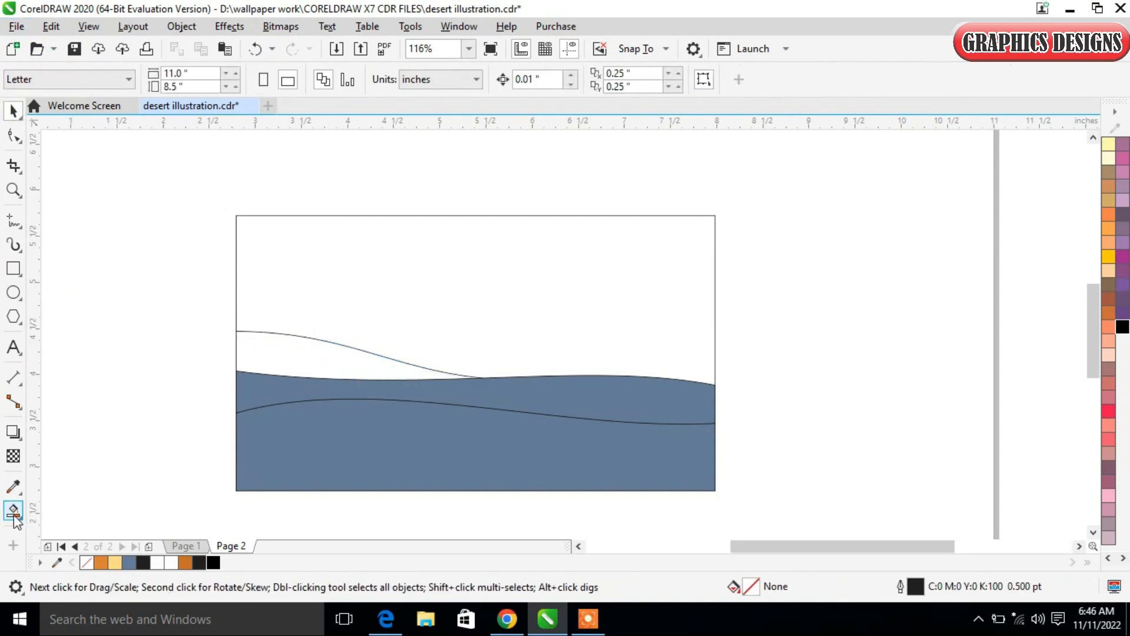
# Step: Use Smart Fill to create a back dune from the area enclosed under the S-shaped slope
pyautogui.click(14, 510)
pyautogui.click(276, 354)
pyautogui.click(13, 111)
pyautogui.click(101, 227)
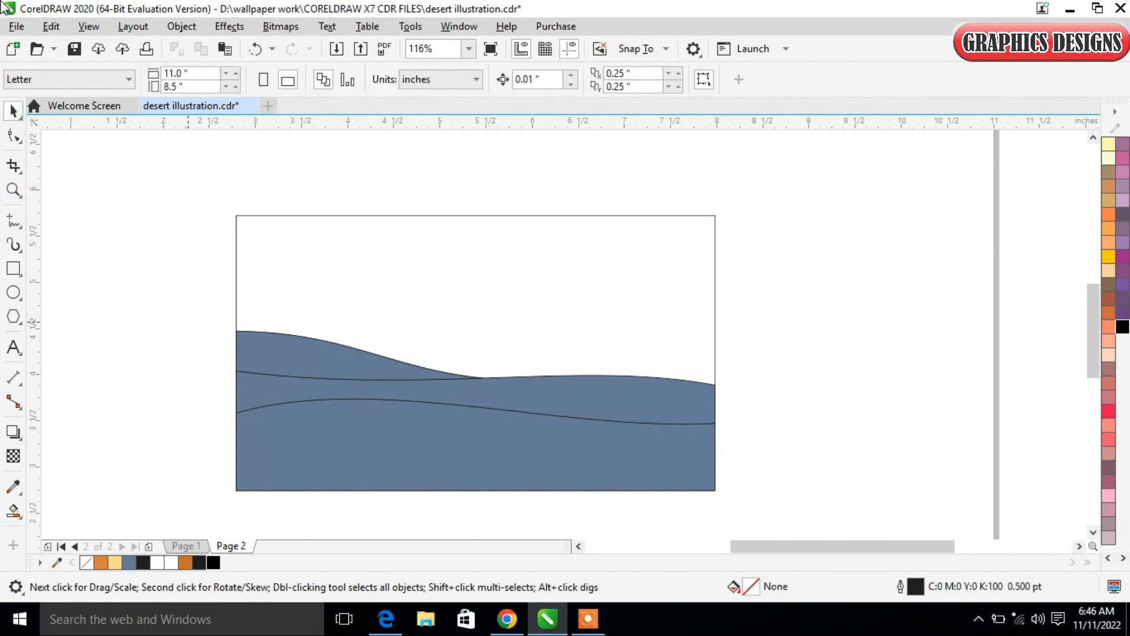
# Step: Apply a vertical fountain fill to the front dune, from orange at its base to light yellow at its crest
pyautogui.click(436, 466)
pyautogui.click(14, 510)
pyautogui.click(76, 512)
pyautogui.moveTo(490, 494); pyautogui.dragTo(490, 399)
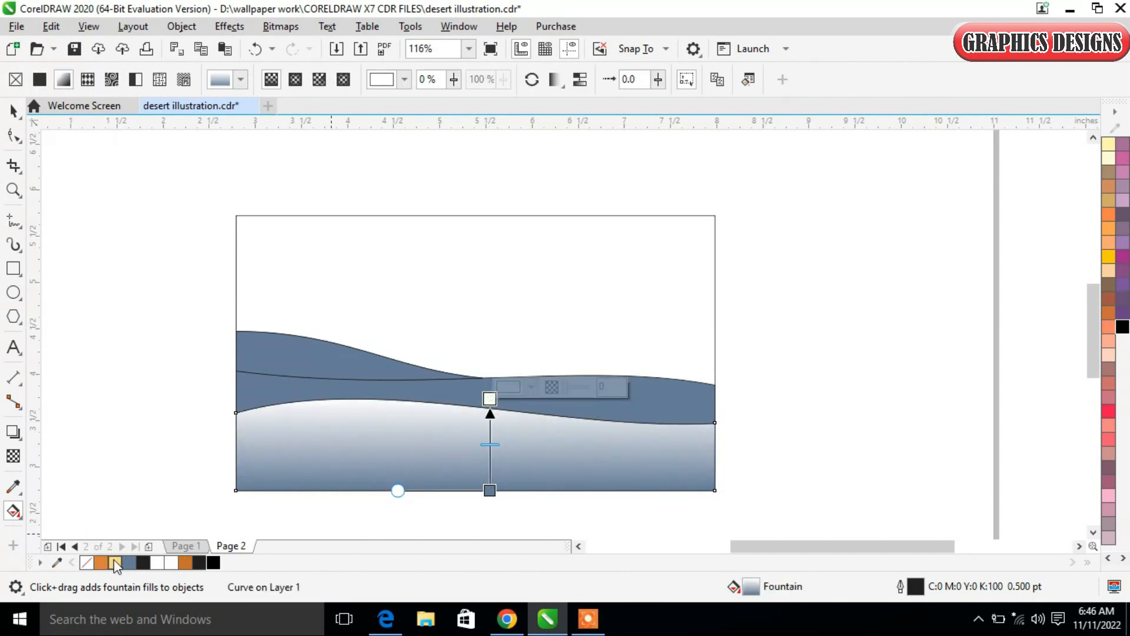
pyautogui.click(115, 562)
pyautogui.click(490, 490)
pyautogui.click(101, 562)
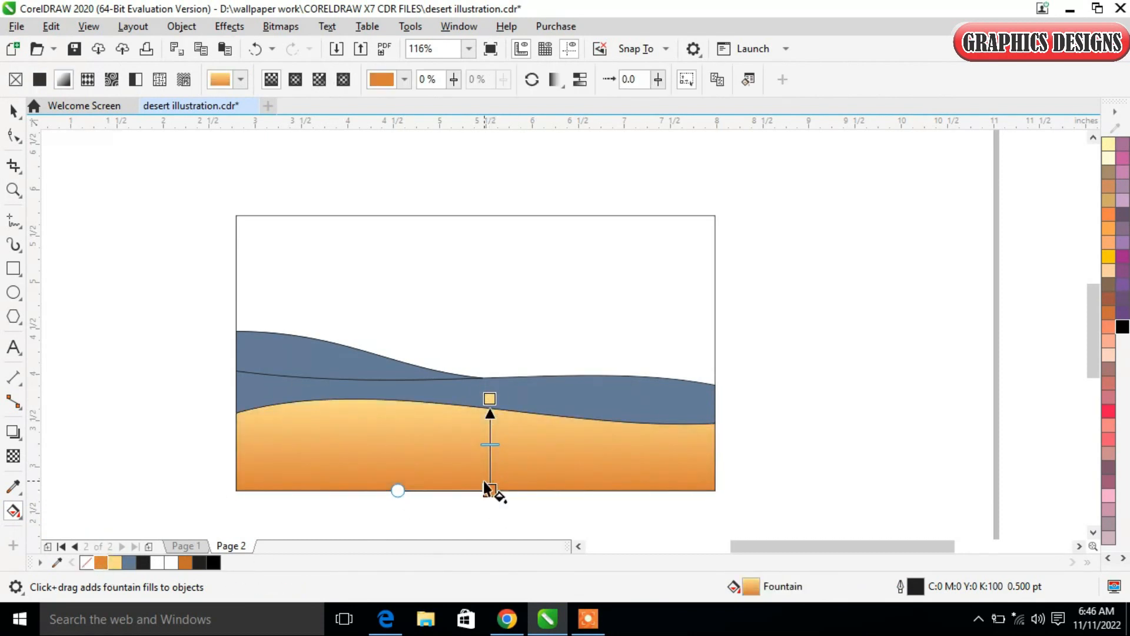
# Step: Apply a vertical fountain fill to the middle dune, from light yellow at its crest to dark orange at its base
pyautogui.click(548, 388)
pyautogui.moveTo(542, 376); pyautogui.dragTo(542, 414)
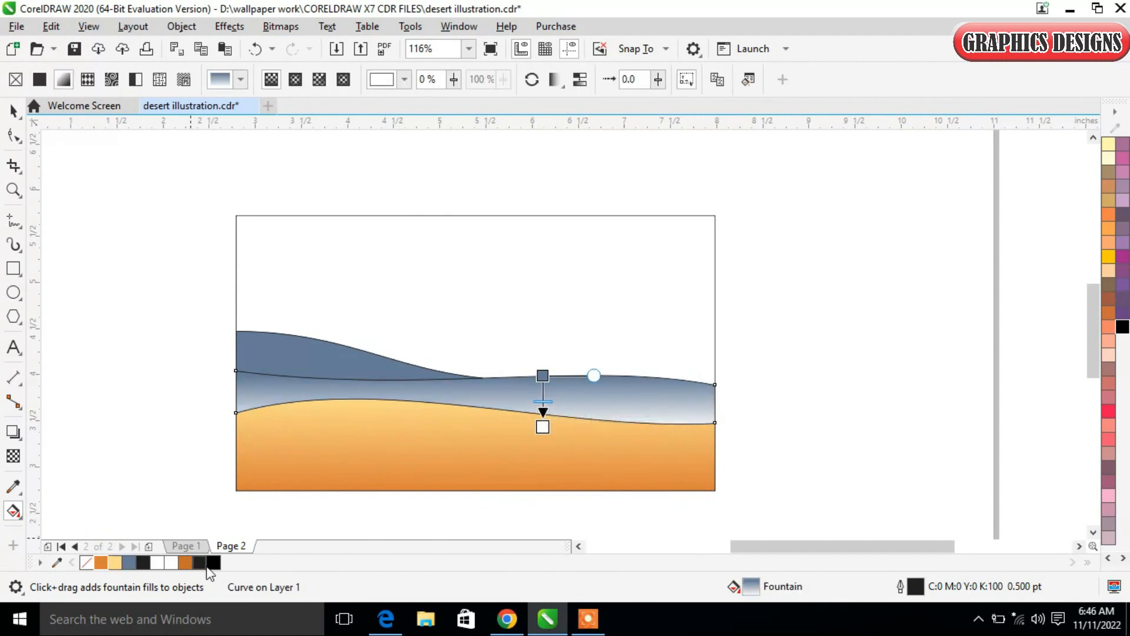
pyautogui.click(185, 562)
pyautogui.click(539, 376)
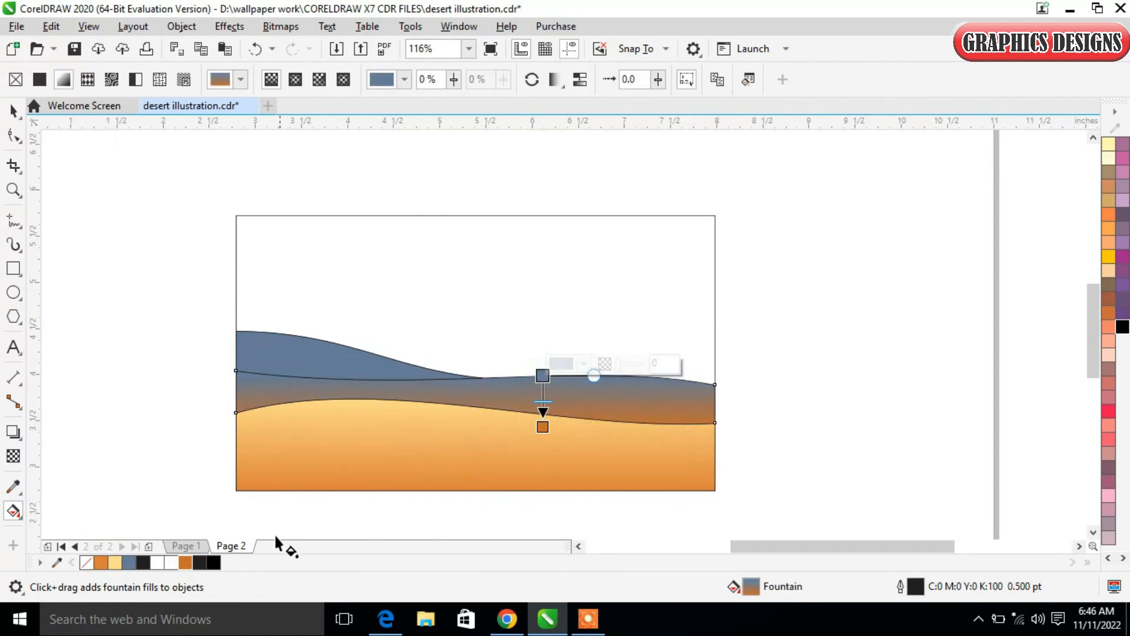
pyautogui.click(114, 563)
# Step: Apply a fountain fill to the back dune from light yellow on the left to orange, ending midway down the slope
pyautogui.click(323, 370)
pyautogui.moveTo(235, 341); pyautogui.dragTo(428, 374)
pyautogui.click(100, 563)
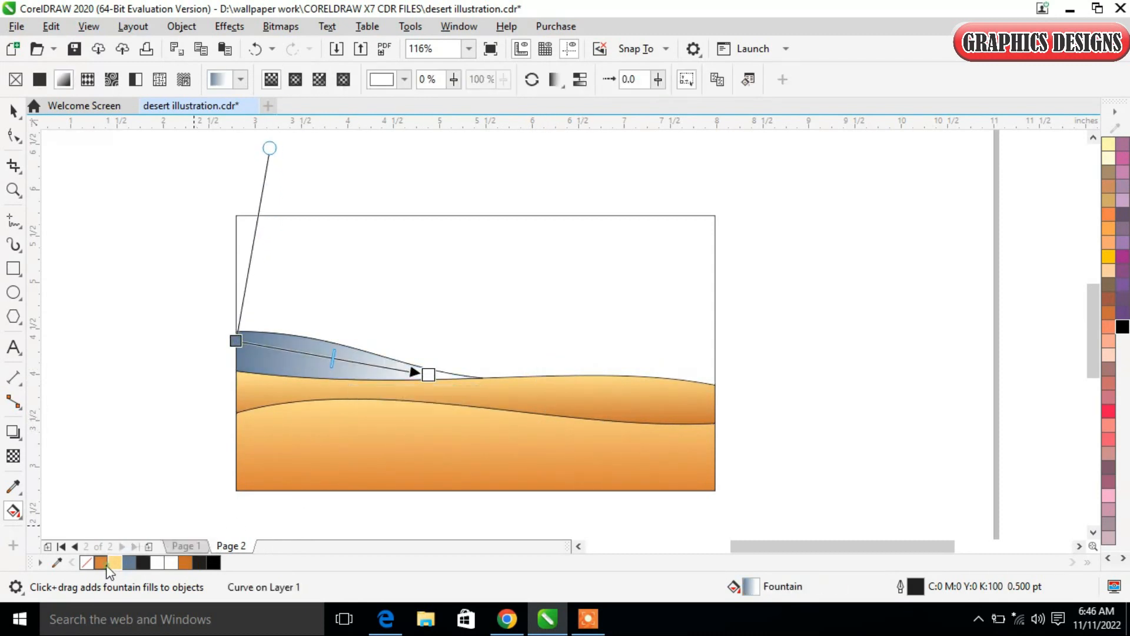
pyautogui.click(235, 341)
pyautogui.click(115, 563)
pyautogui.moveTo(423, 372); pyautogui.dragTo(369, 363)
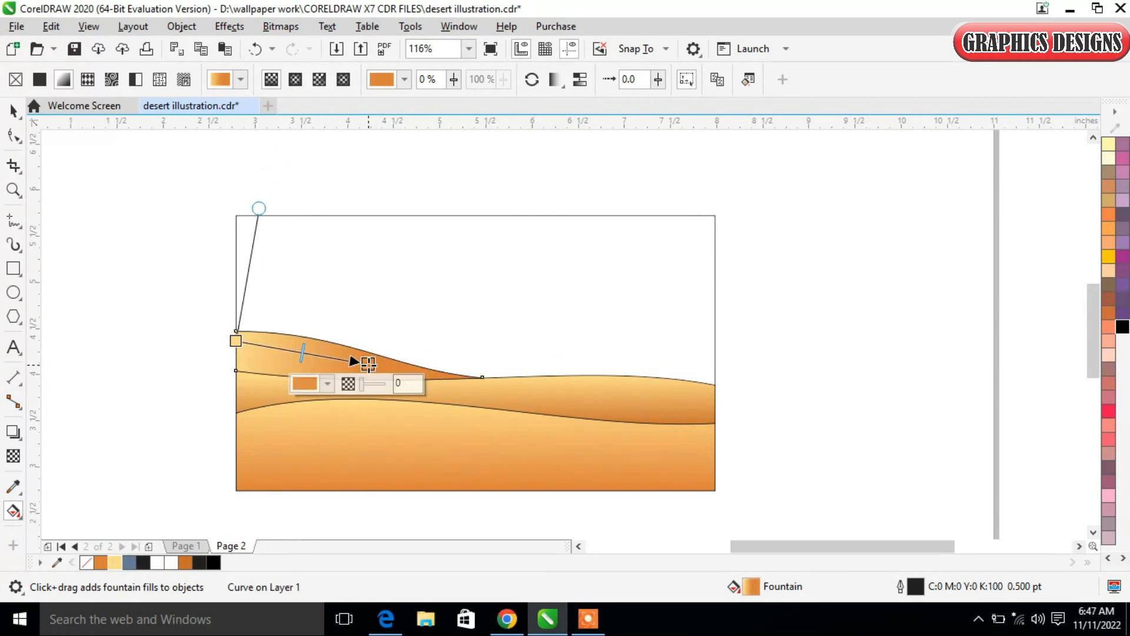
pyautogui.click(13, 111)
pyautogui.click(213, 187)
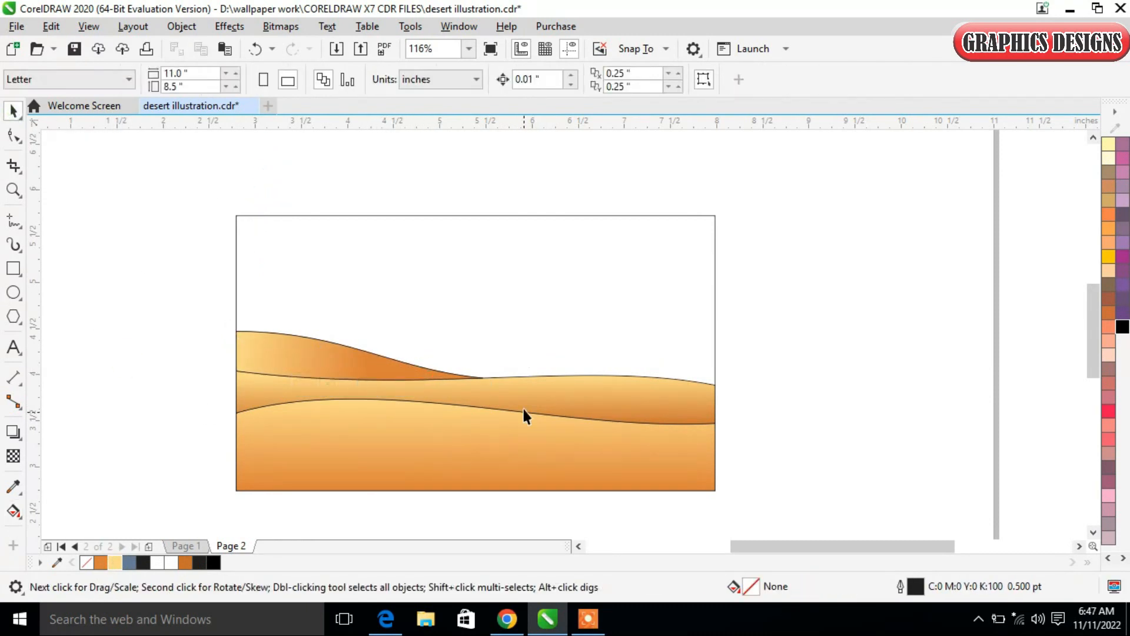
# Step: Remove the outlines from all the dune shapes
pyautogui.moveTo(164, 300); pyautogui.dragTo(801, 483)
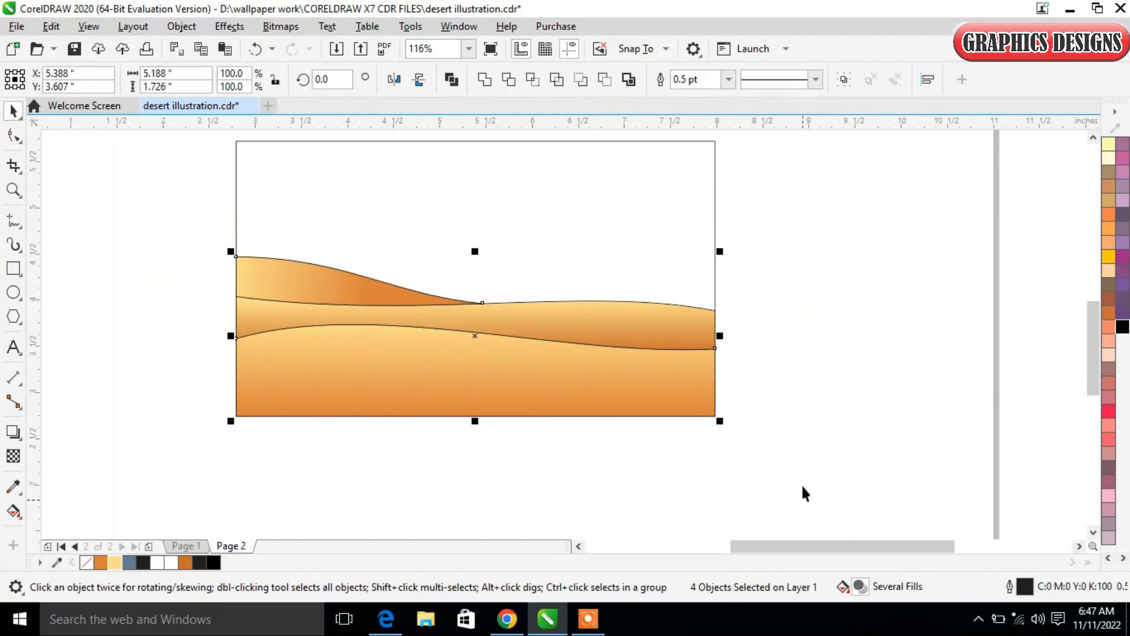
pyautogui.rightClick(87, 562)
pyautogui.click(120, 490)
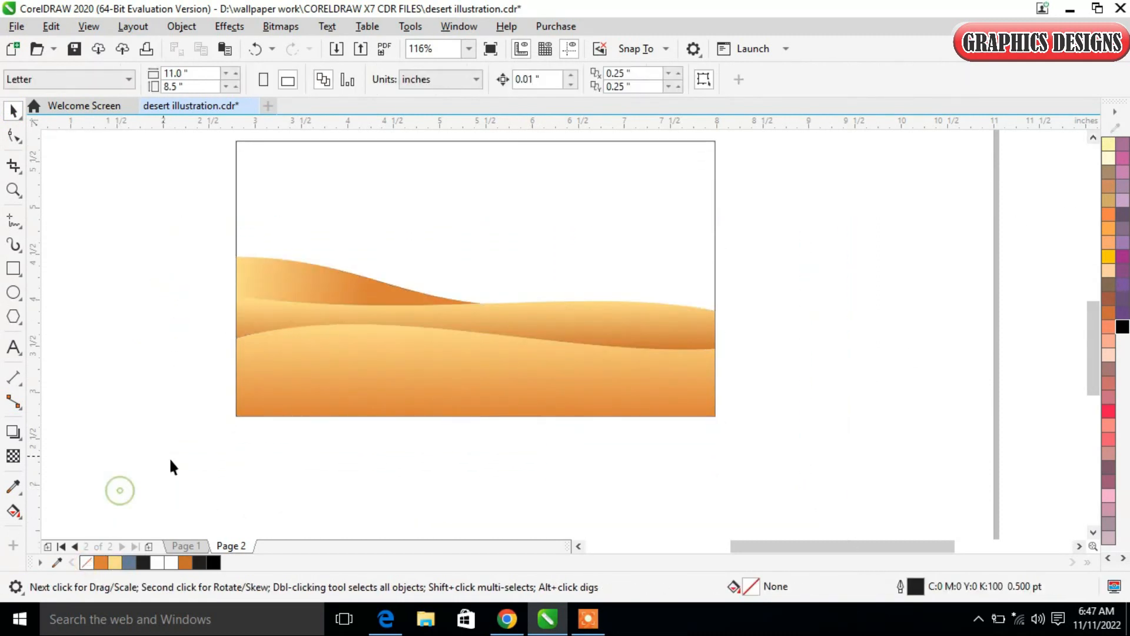
# Step: Place the orange mountain range behind the left dune and duplicate it along the horizon on the right
pyautogui.moveTo(1095, 340)
pyautogui.mouseDown()
pyautogui.moveTo(1079, 310)
pyautogui.moveTo(1092, 335)
pyautogui.mouseUp()
pyautogui.press('F3')
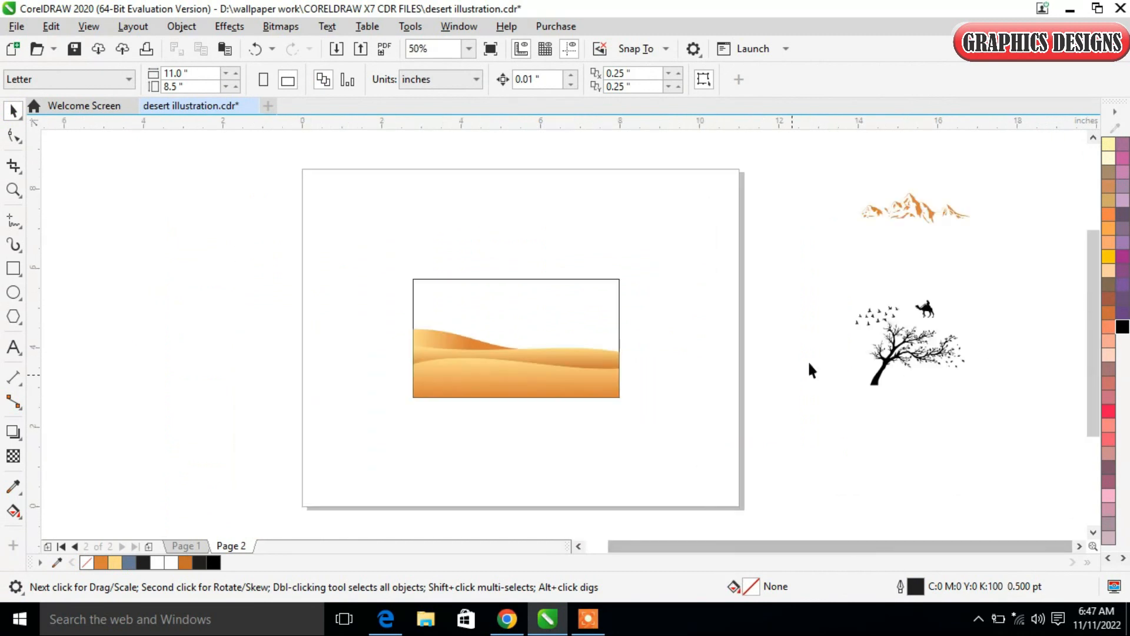
pyautogui.moveTo(902, 197); pyautogui.dragTo(451, 321)
pyautogui.click(510, 358)
pyautogui.press('space')
pyautogui.moveTo(361, 319); pyautogui.dragTo(693, 350)
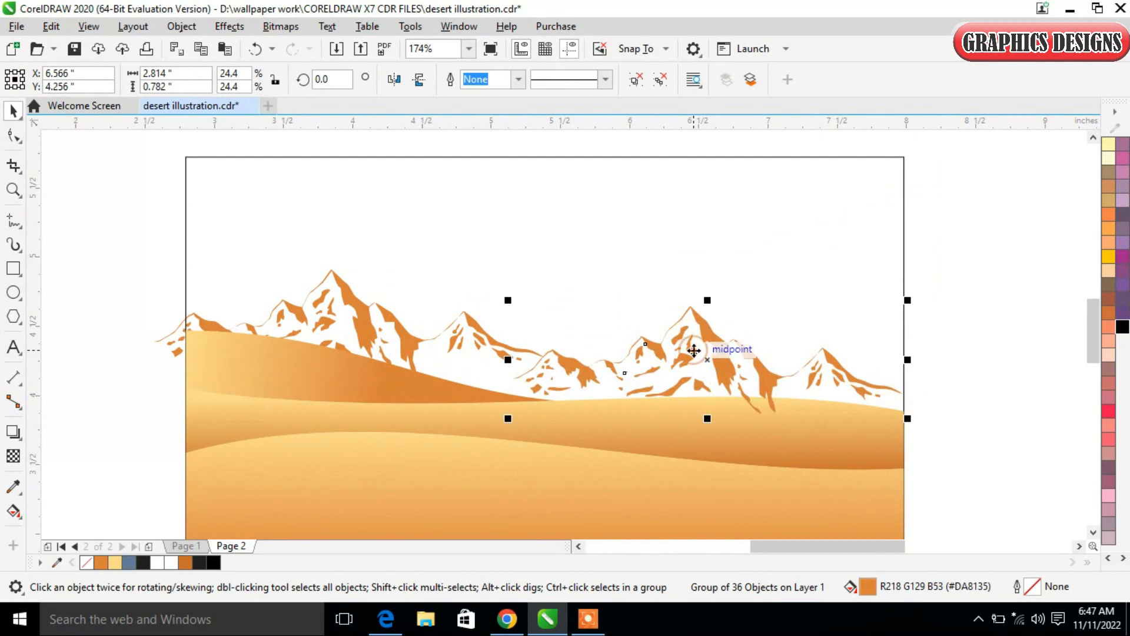
pyautogui.click(1049, 363)
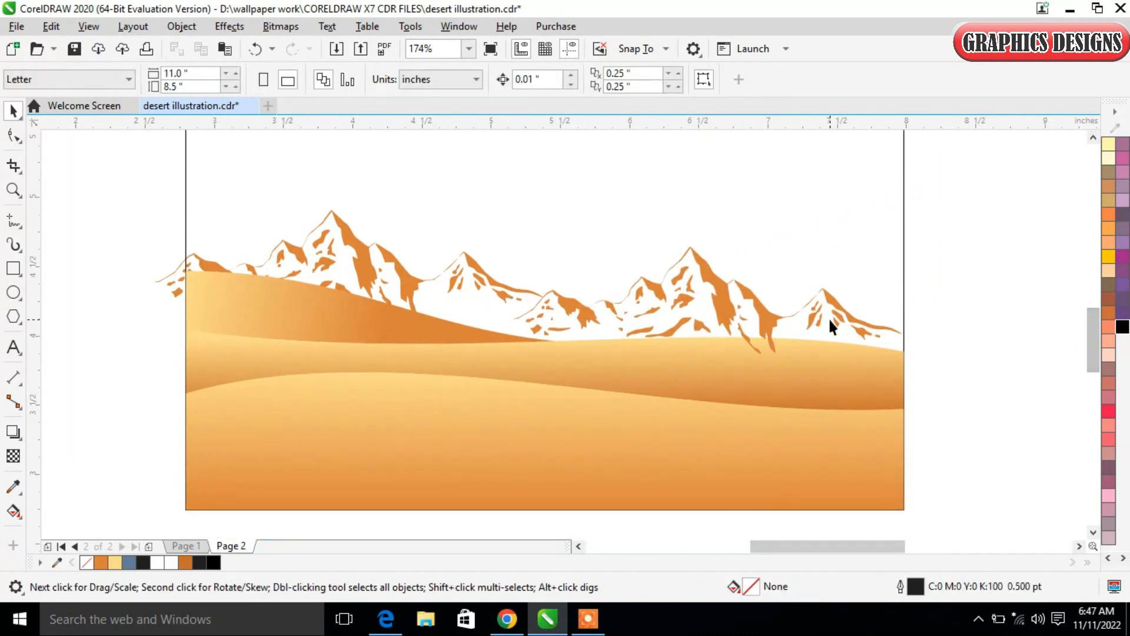
# Step: Apply a vertical fountain fill to the background rectangle, from orange at the top to light yellow ending near the horizon
pyautogui.scroll(-3, 828, 317)
pyautogui.click(659, 271)
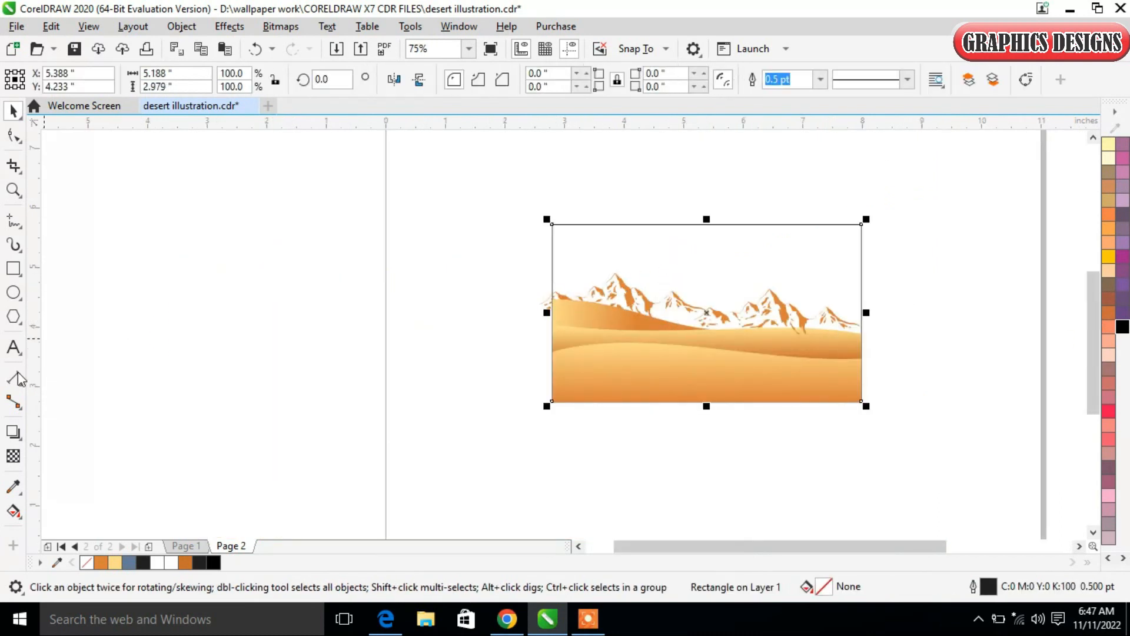
pyautogui.click(12, 512)
pyautogui.moveTo(698, 285); pyautogui.dragTo(699, 401)
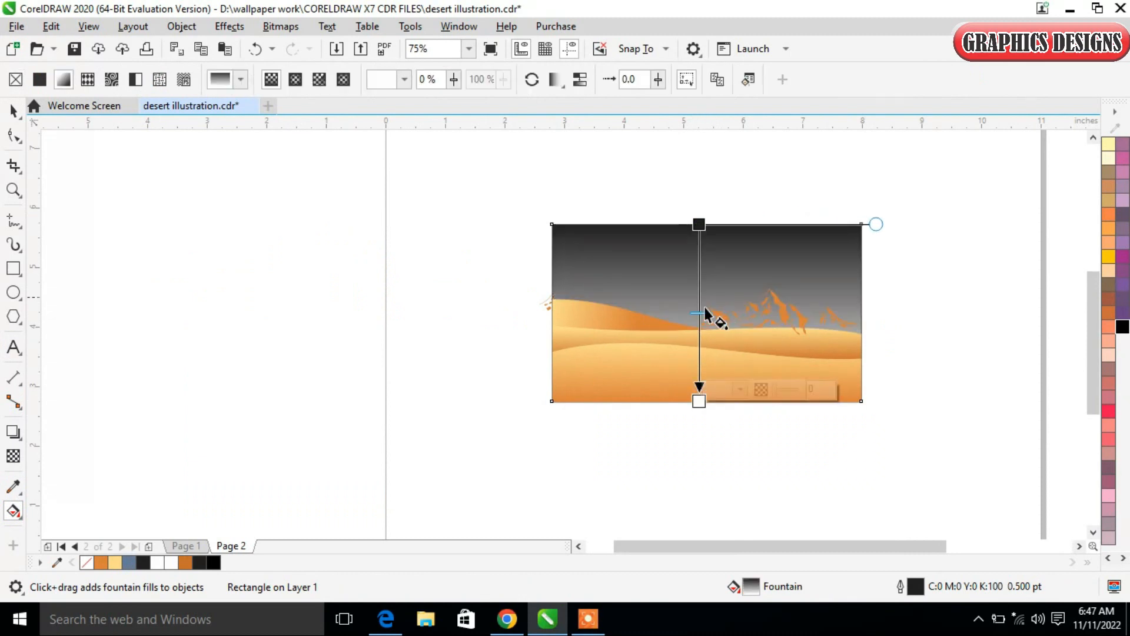
pyautogui.click(115, 562)
pyautogui.click(699, 225)
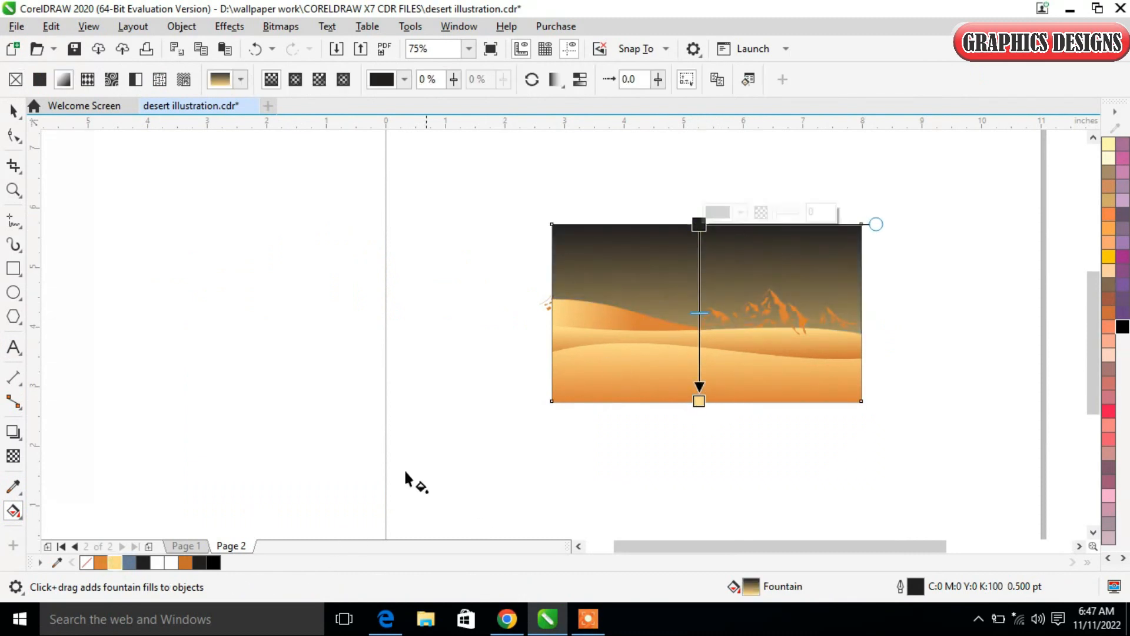
pyautogui.click(101, 562)
pyautogui.moveTo(703, 398); pyautogui.dragTo(699, 340)
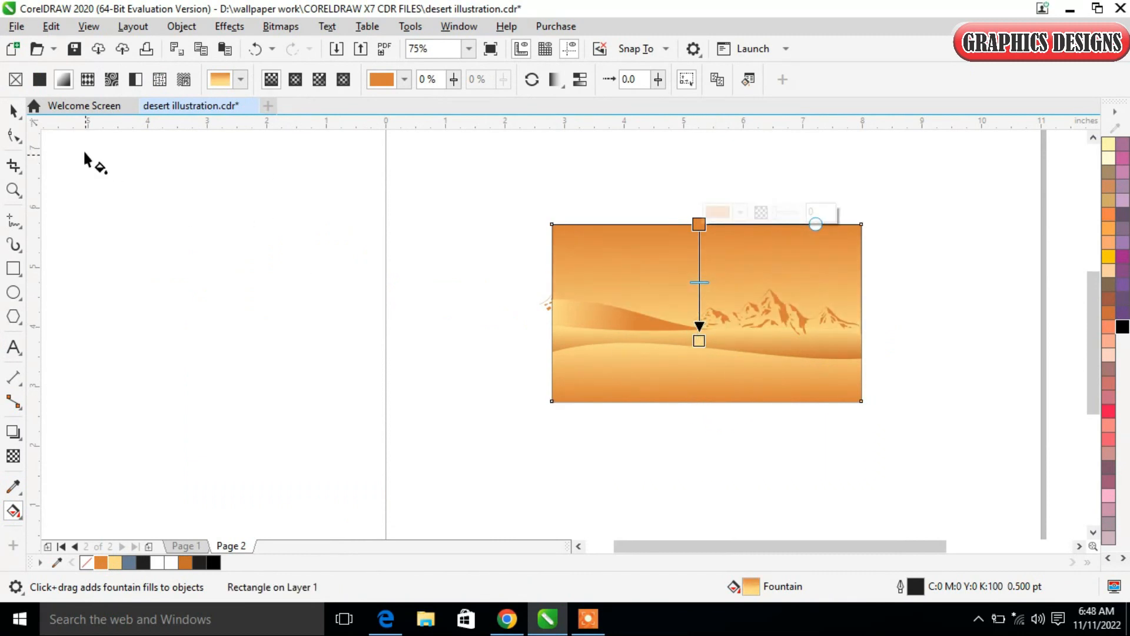
# Step: Bring the mountain range behind the back-left dune to the front
pyautogui.press('space')
pyautogui.press('Escape')
pyautogui.press('z')
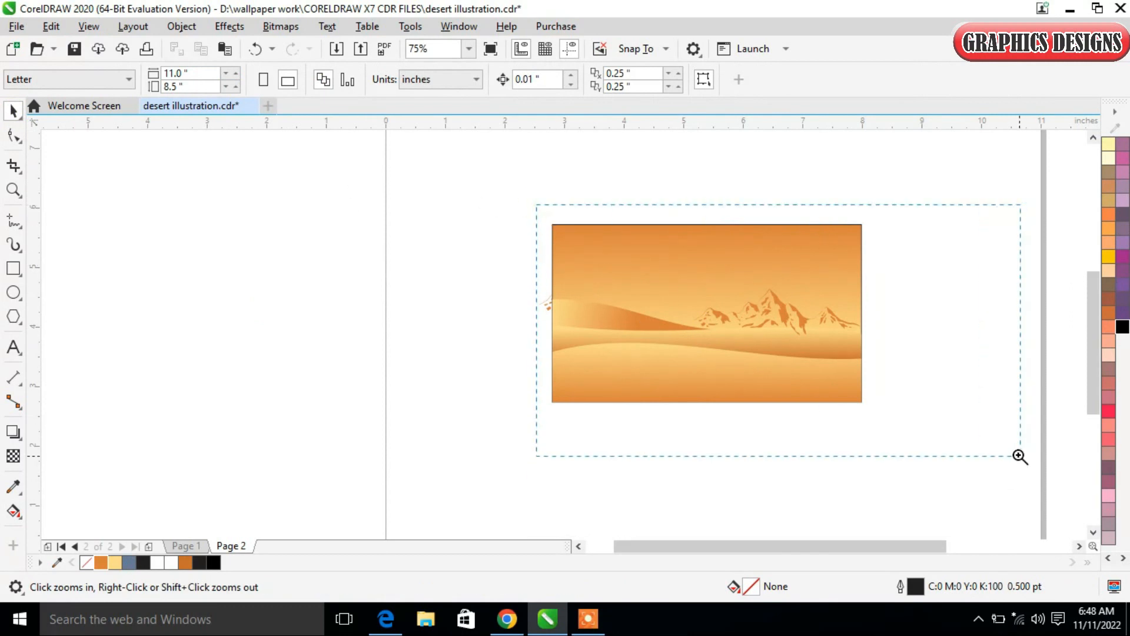
pyautogui.moveTo(1024, 460); pyautogui.dragTo(1024, 460)
pyautogui.press('space')
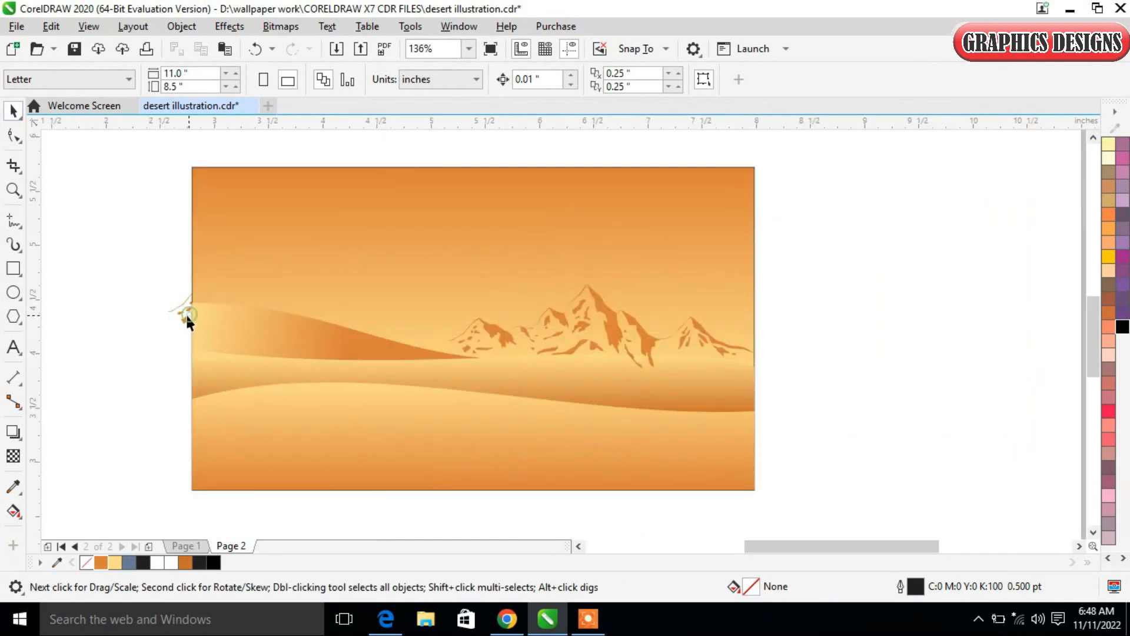
pyautogui.click(187, 313)
pyautogui.hotkey('shift', 'pageup')
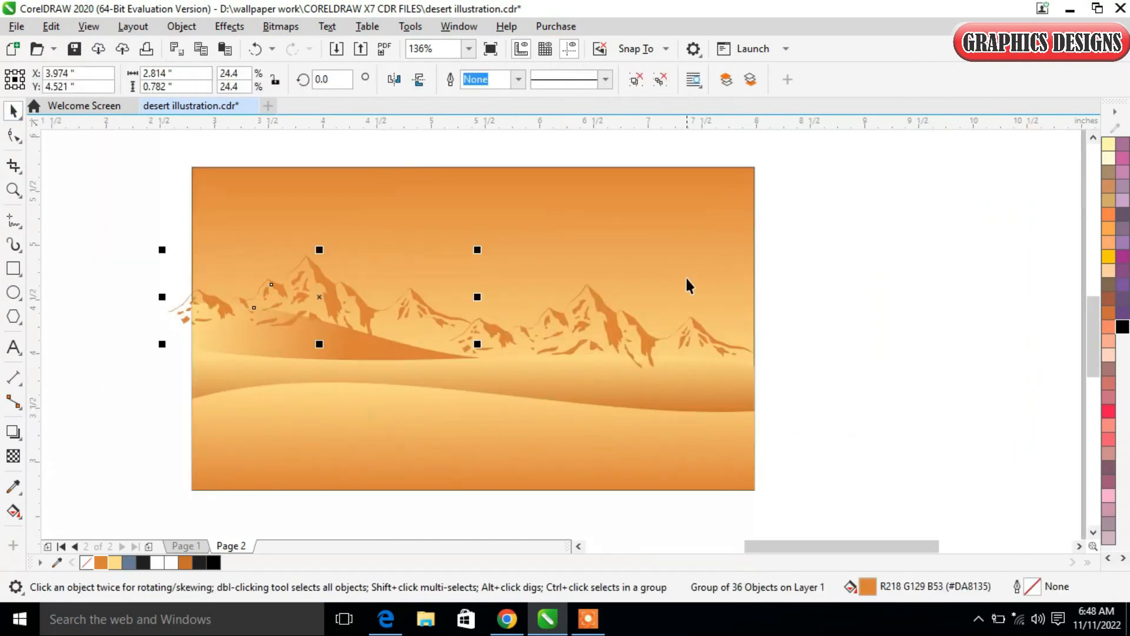
# Step: PowerClip both mountain ranges inside the background rectangle so they sit behind the dunes
pyautogui.click(819, 292)
pyautogui.click(213, 312)
pyautogui.keyDown('shift'); pyautogui.click(619, 323); pyautogui.keyUp('shift')
pyautogui.rightClick(603, 316)
pyautogui.click(683, 357)
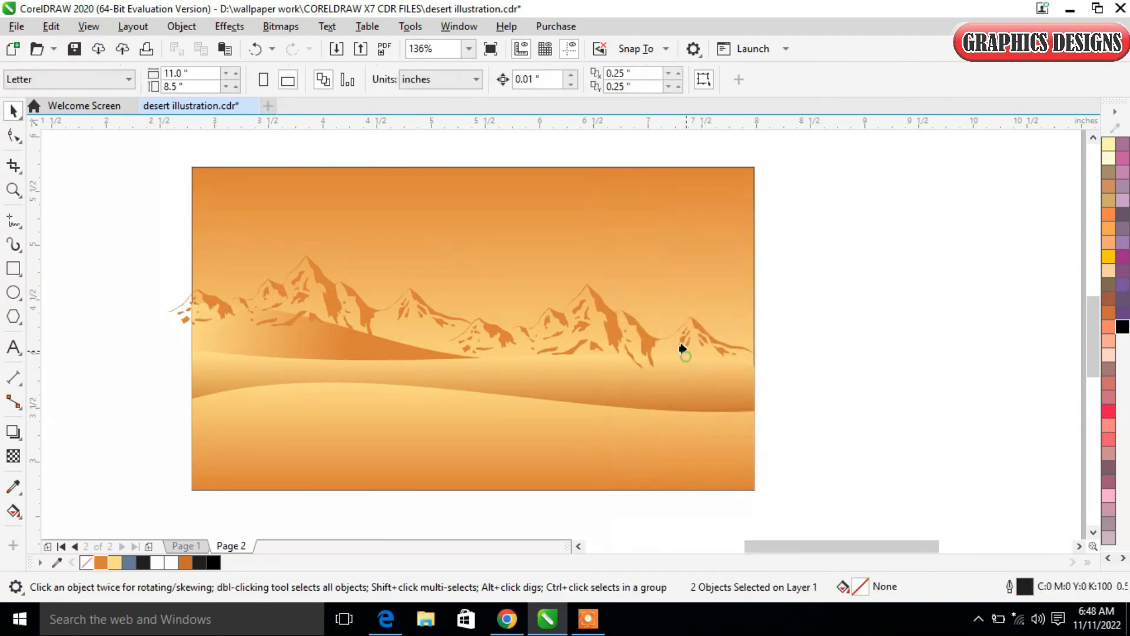
pyautogui.click(876, 376)
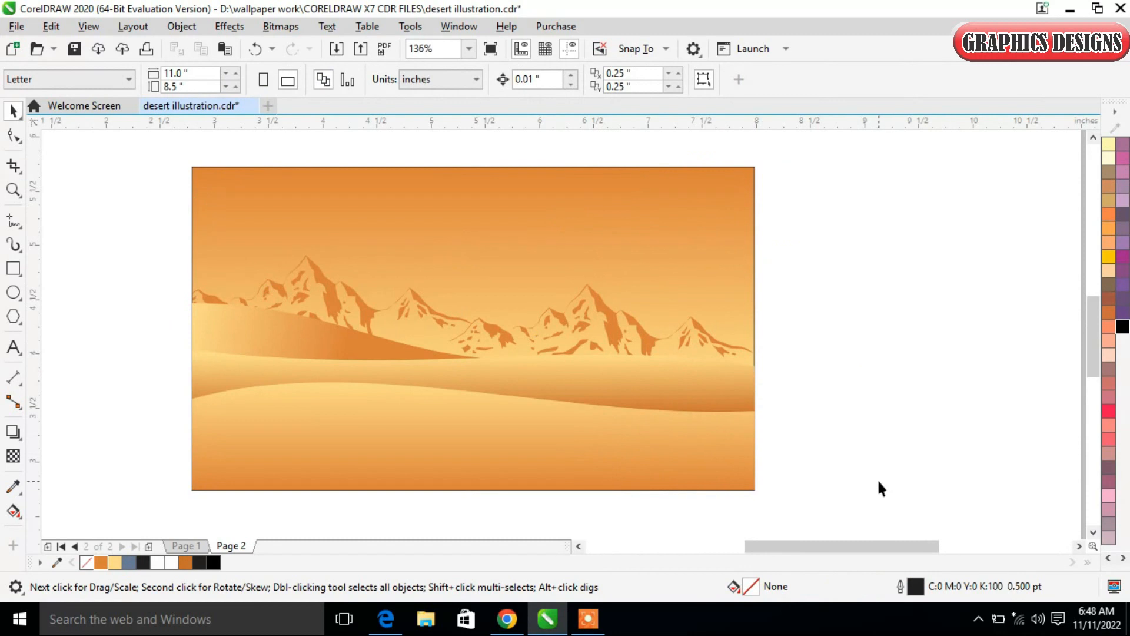
# Step: Move the tree silhouette from beside the page onto the left side of the dunes, about 2.43 by 1.62 in
pyautogui.scroll(-3, 881, 487)
pyautogui.moveTo(836, 545); pyautogui.dragTo(895, 546)
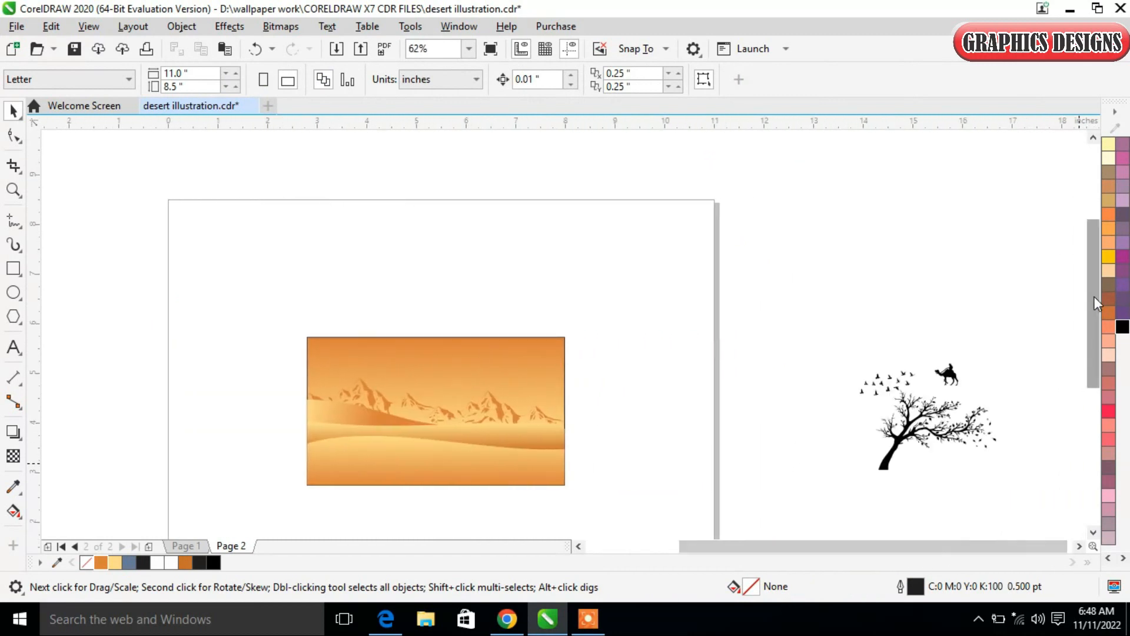
pyautogui.scroll(-3, 1096, 303)
pyautogui.moveTo(927, 336); pyautogui.dragTo(363, 321)
pyautogui.moveTo(306, 229); pyautogui.dragTo(633, 415)
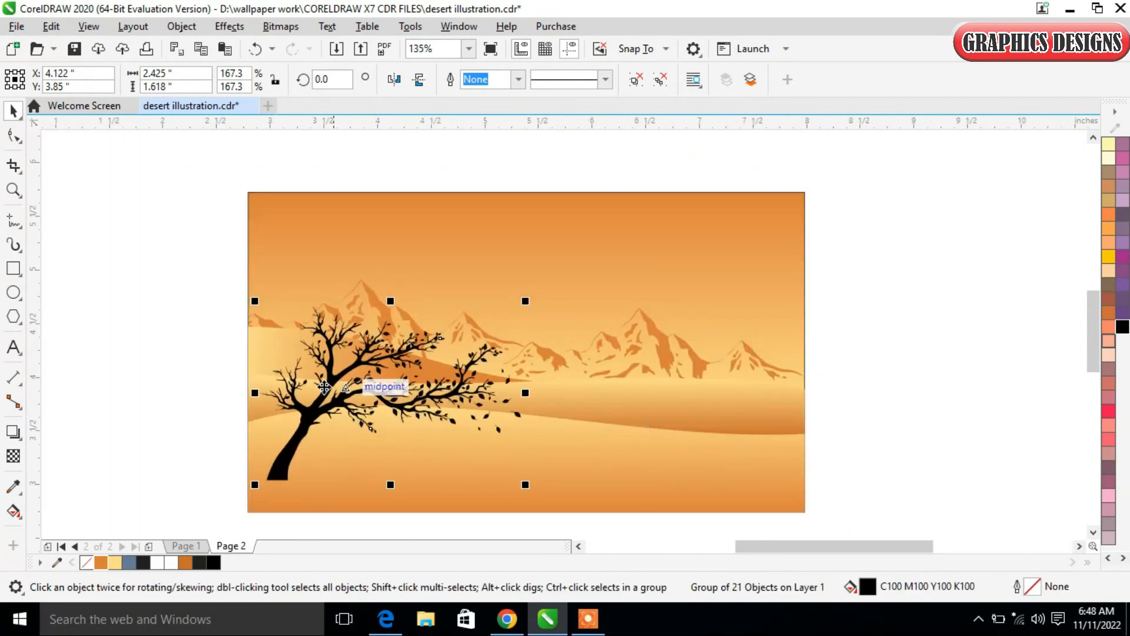
# Step: Fill the tree with dark orange (R199 G109 B37) and shift it slightly lower on the front dune
pyautogui.click(186, 563)
pyautogui.click(161, 465)
pyautogui.click(366, 356)
pyautogui.moveTo(365, 356); pyautogui.dragTo(366, 365)
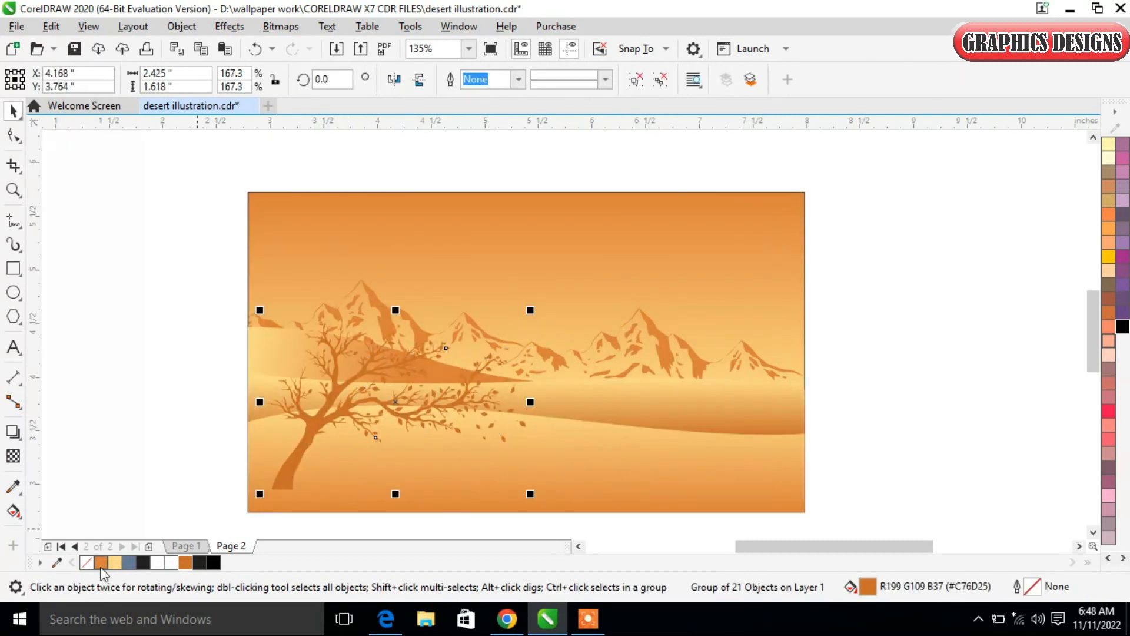
pyautogui.click(186, 563)
# Step: Draw a flat ellipse about 0.72 by 0.05 in, fill it dark orange without an outline, and place it under the tree trunk
pyautogui.click(18, 296)
pyautogui.moveTo(113, 471); pyautogui.dragTo(189, 473)
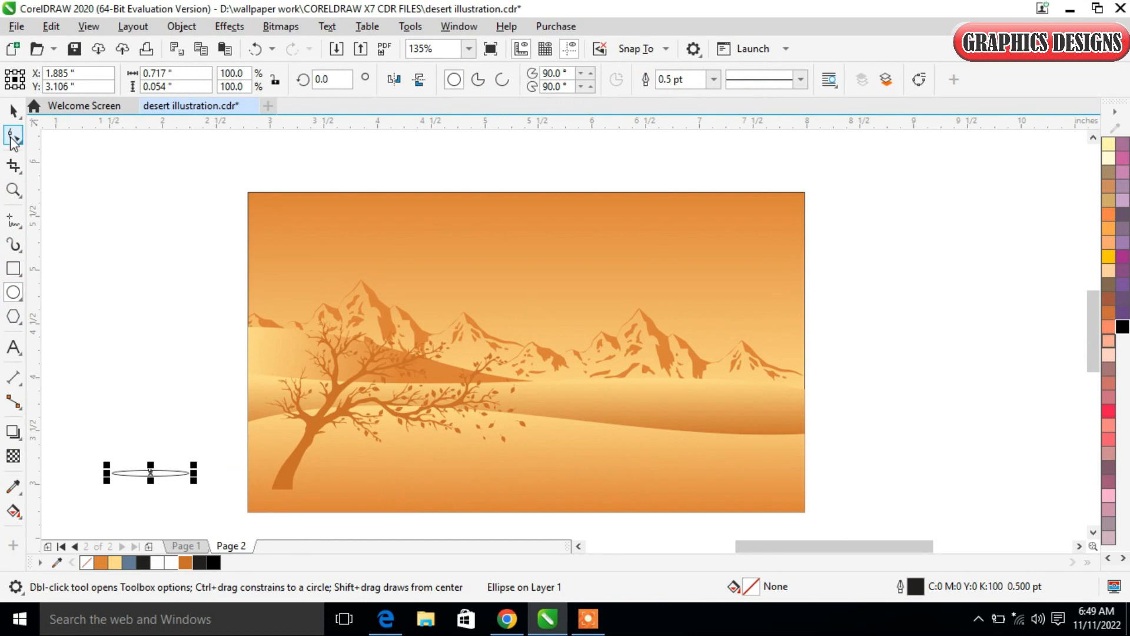
pyautogui.press('space')
pyautogui.click(190, 565)
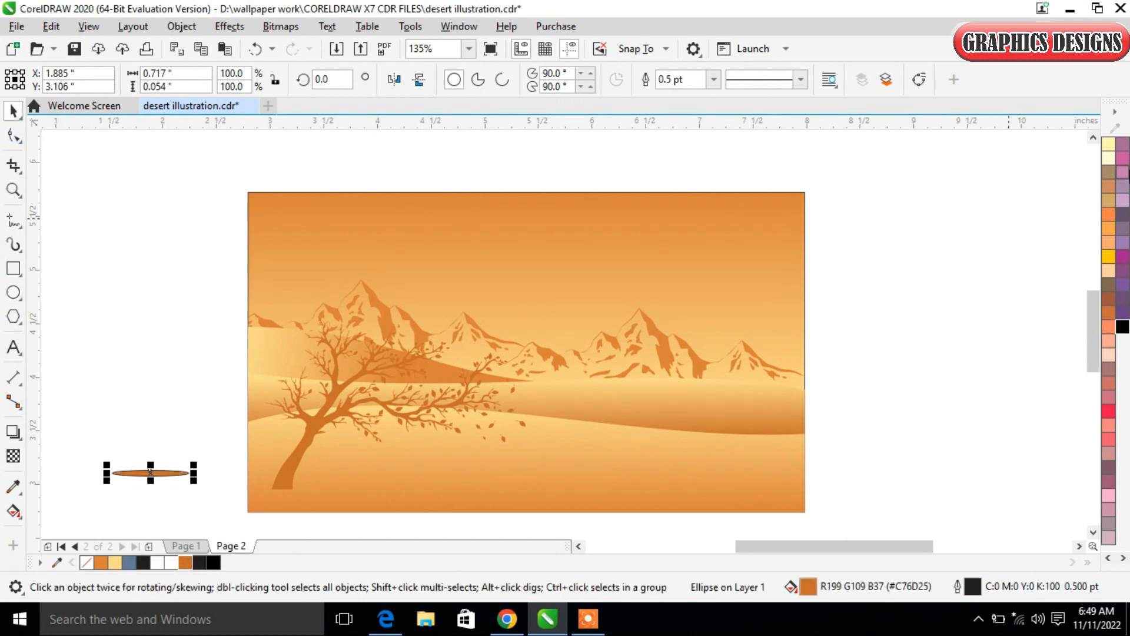
pyautogui.rightClick(93, 560)
pyautogui.moveTo(186, 475); pyautogui.dragTo(292, 491)
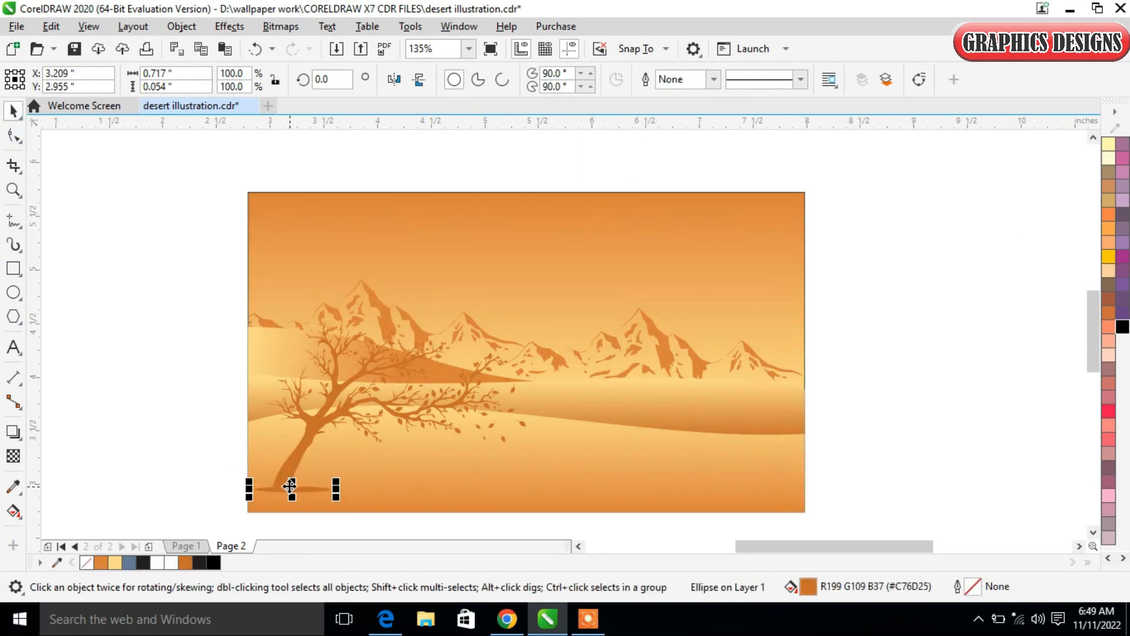
# Step: Center the shadow ellipse under the trunk base and nudge tree and ellipse together slightly to the right
pyautogui.press('z')
pyautogui.moveTo(221, 442); pyautogui.dragTo(353, 512)
pyautogui.press('space')
pyautogui.moveTo(637, 393); pyautogui.dragTo(602, 395)
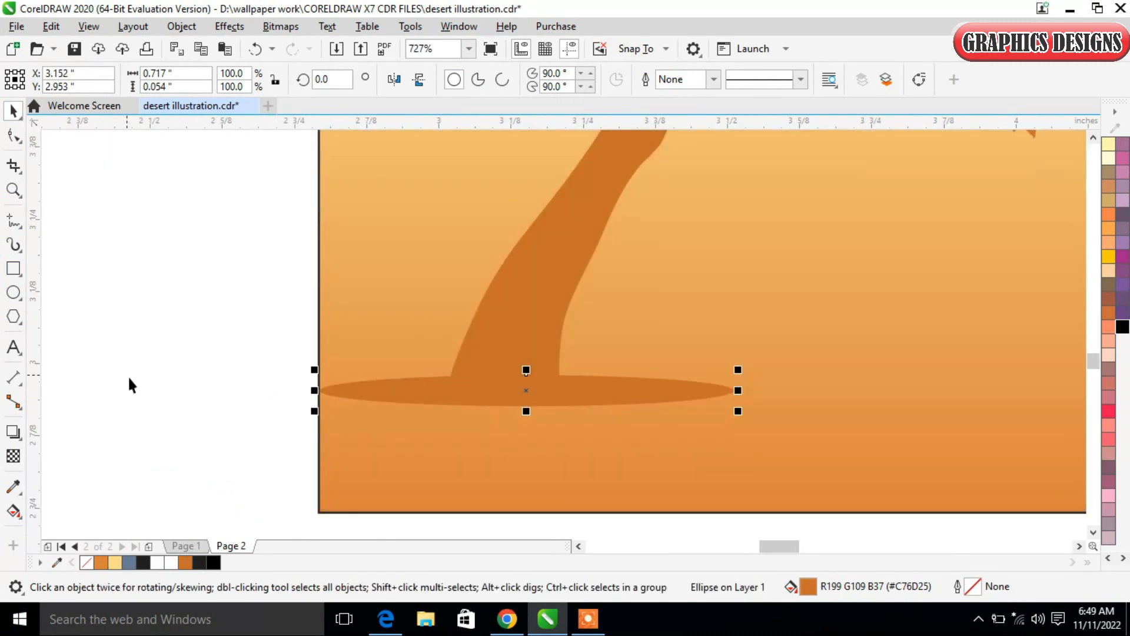
pyautogui.keyDown('shift'); pyautogui.click(499, 331); pyautogui.keyUp('shift')
pyautogui.press('Right')
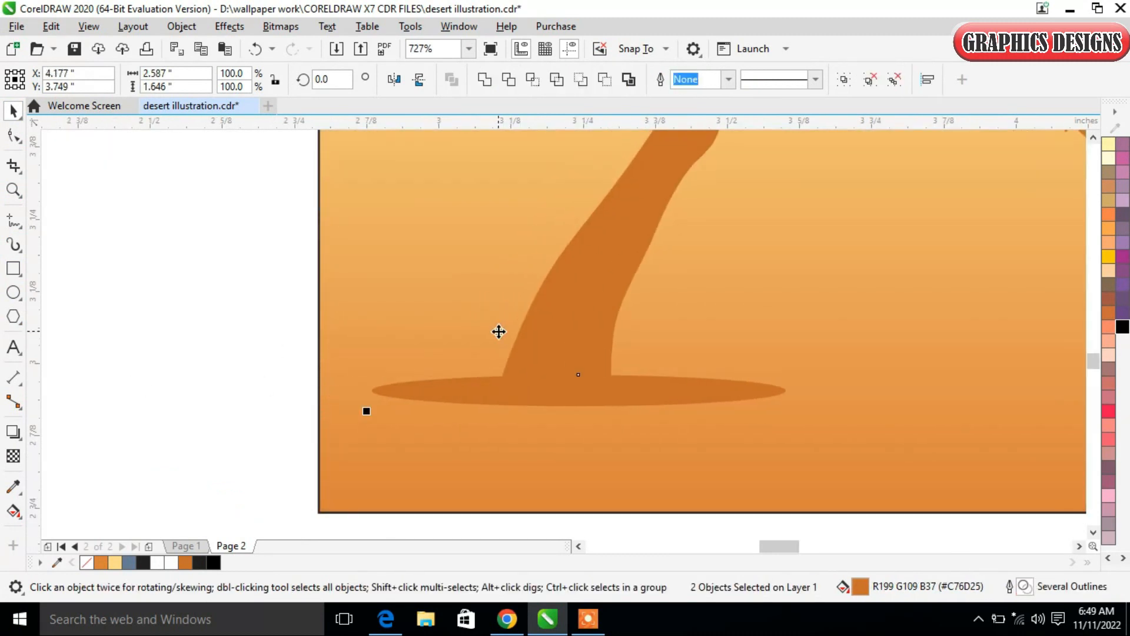
# Step: Move the cloud and the camel rider from outside the page onto the right half of the illustration
pyautogui.scroll(-2, 490, 323)
pyautogui.scroll(-5, 489, 324)
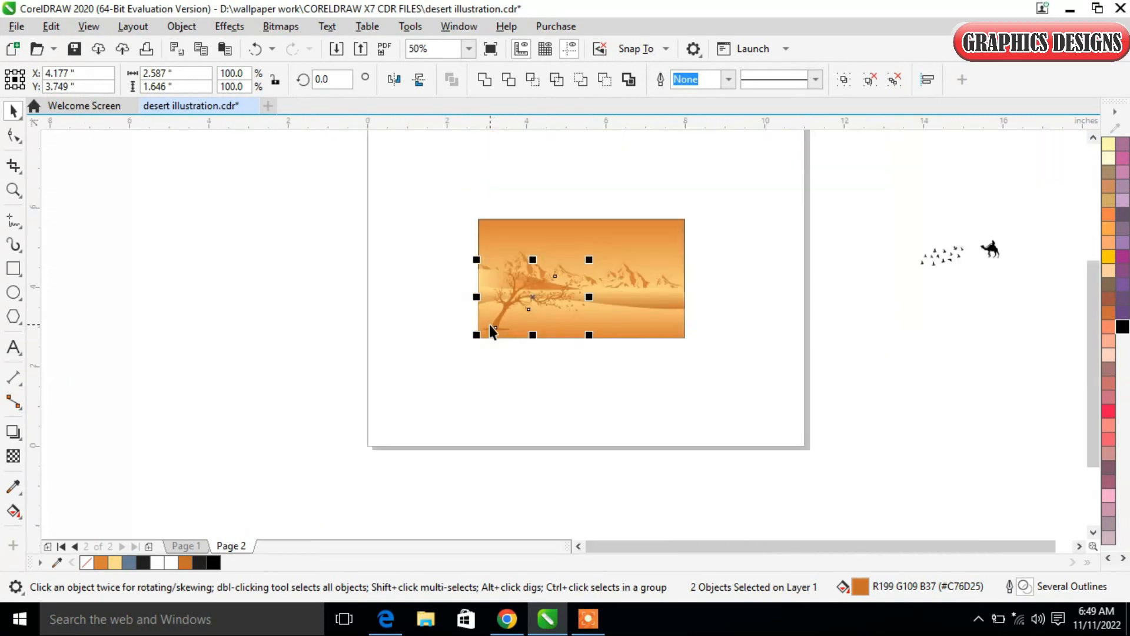
pyautogui.press('z')
pyautogui.moveTo(454, 196); pyautogui.dragTo(672, 360)
pyautogui.press('space')
pyautogui.scroll(-3, 869, 483)
pyautogui.click(914, 344)
pyautogui.moveTo(846, 265); pyautogui.dragTo(702, 380)
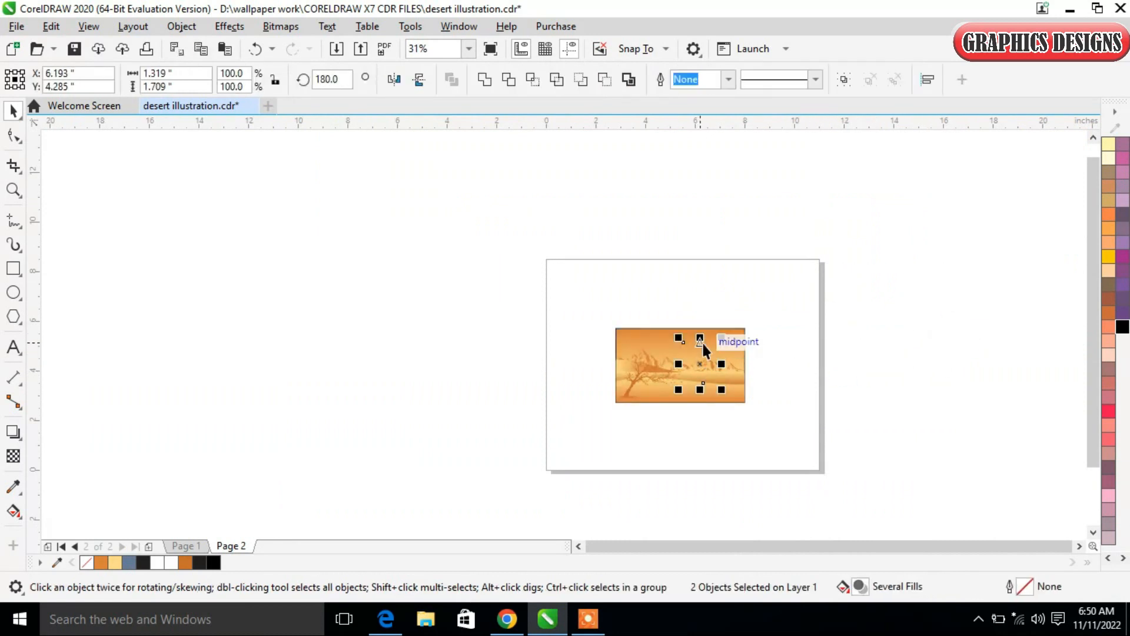
pyautogui.press('z')
pyautogui.moveTo(781, 422); pyautogui.dragTo(782, 422)
pyautogui.press('space')
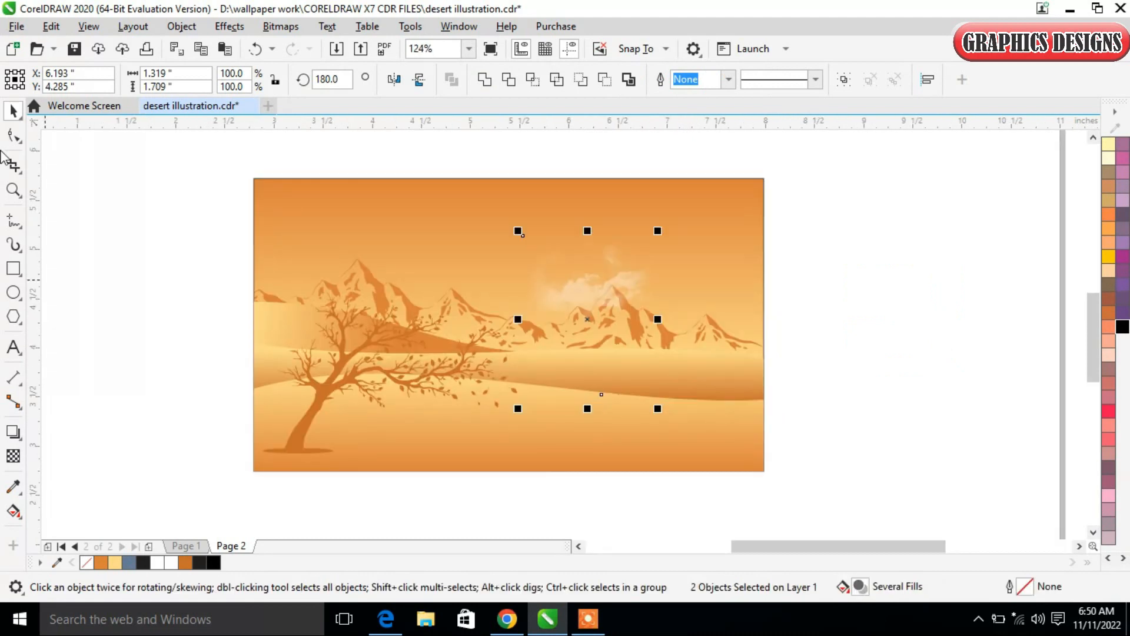
# Step: Place the cloud in the upper-right sky and the camel rider on the front dune at the right
pyautogui.click(1030, 382)
pyautogui.moveTo(593, 275); pyautogui.dragTo(675, 238)
pyautogui.moveTo(607, 382); pyautogui.dragTo(662, 399)
pyautogui.press('Escape')
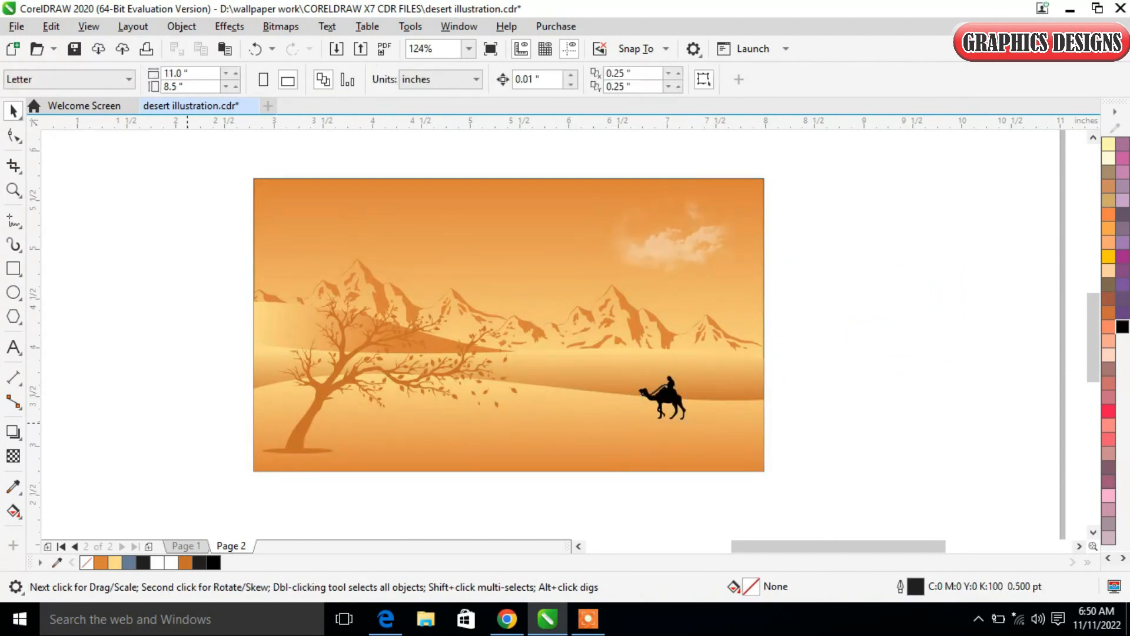
# Step: Duplicate the tree's shadow ellipse beneath the camel and shrink the copy to about 0.49 by 0.02 in
pyautogui.click(311, 448)
pyautogui.moveTo(308, 450); pyautogui.dragTo(674, 423)
pyautogui.scroll(3, 674, 423)
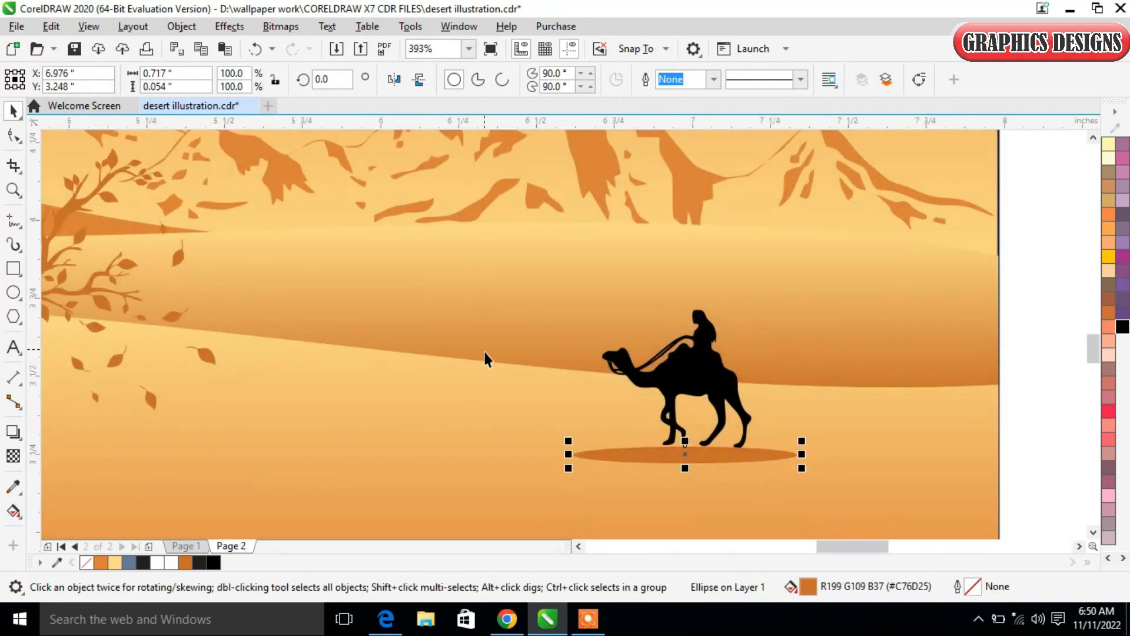
pyautogui.moveTo(804, 454); pyautogui.dragTo(763, 454)
pyautogui.moveTo(568, 454); pyautogui.dragTo(606, 454)
pyautogui.moveTo(690, 468); pyautogui.dragTo(687, 468)
# Step: Fill the camel's shadow ellipse with black and raise it to meet the camel's feet
pyautogui.press('z')
pyautogui.moveTo(568, 404)
pyautogui.mouseDown()
pyautogui.moveTo(668, 483)
pyautogui.moveTo(808, 489)
pyautogui.mouseUp()
pyautogui.moveTo(531, 425); pyautogui.dragTo(545, 379)
pyautogui.click(213, 562)
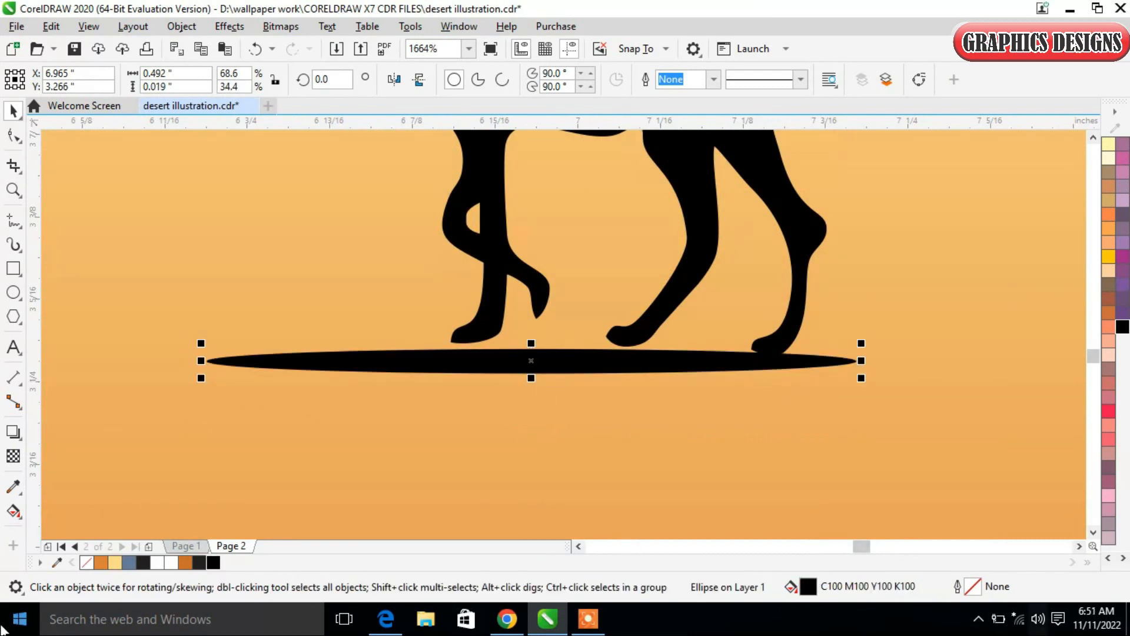
pyautogui.press('Up')
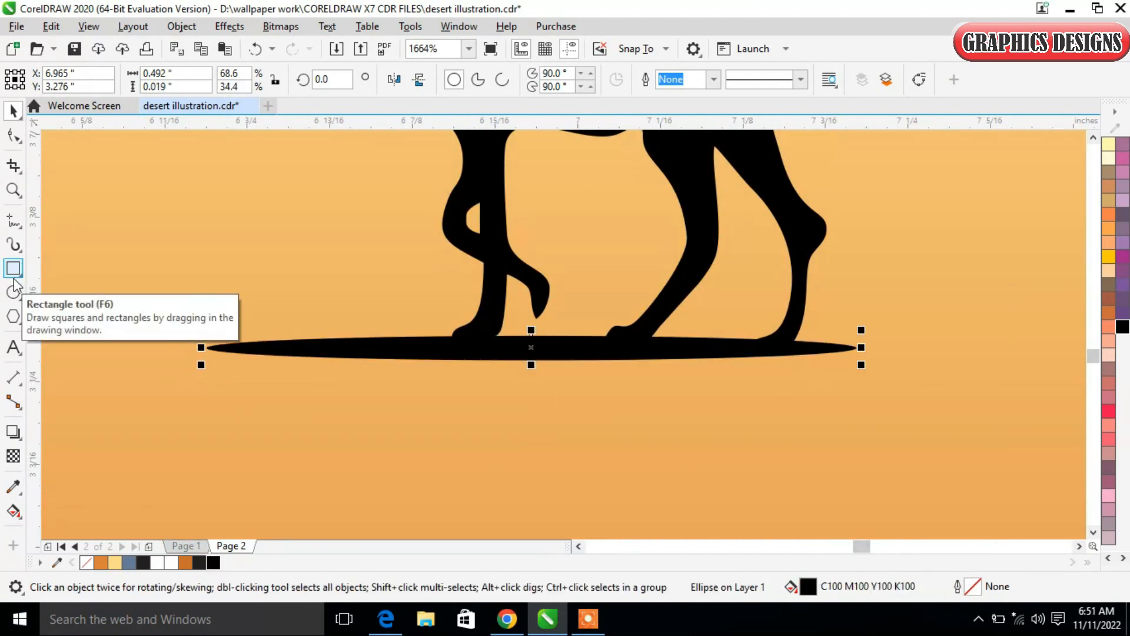
# Step: Scatter copies of the thin ellipse across the front dune as light yellow (R253 G220 B133) sand highlights
pyautogui.scroll(-4, 285, 353)
pyautogui.moveTo(814, 542); pyautogui.dragTo(790, 569)
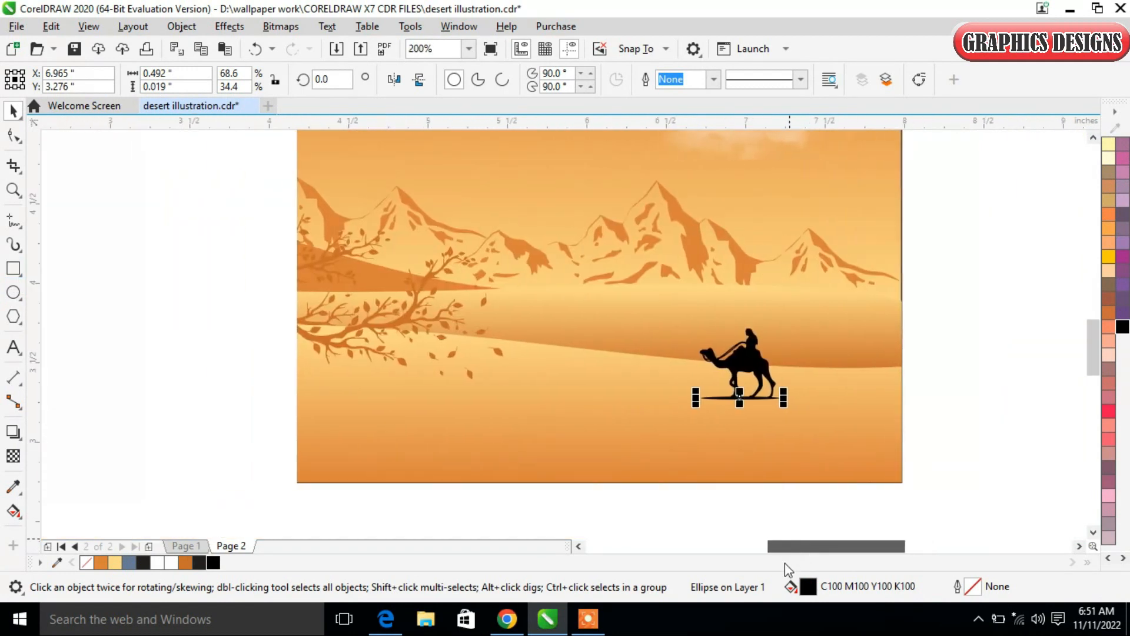
pyautogui.moveTo(730, 397); pyautogui.dragTo(624, 398)
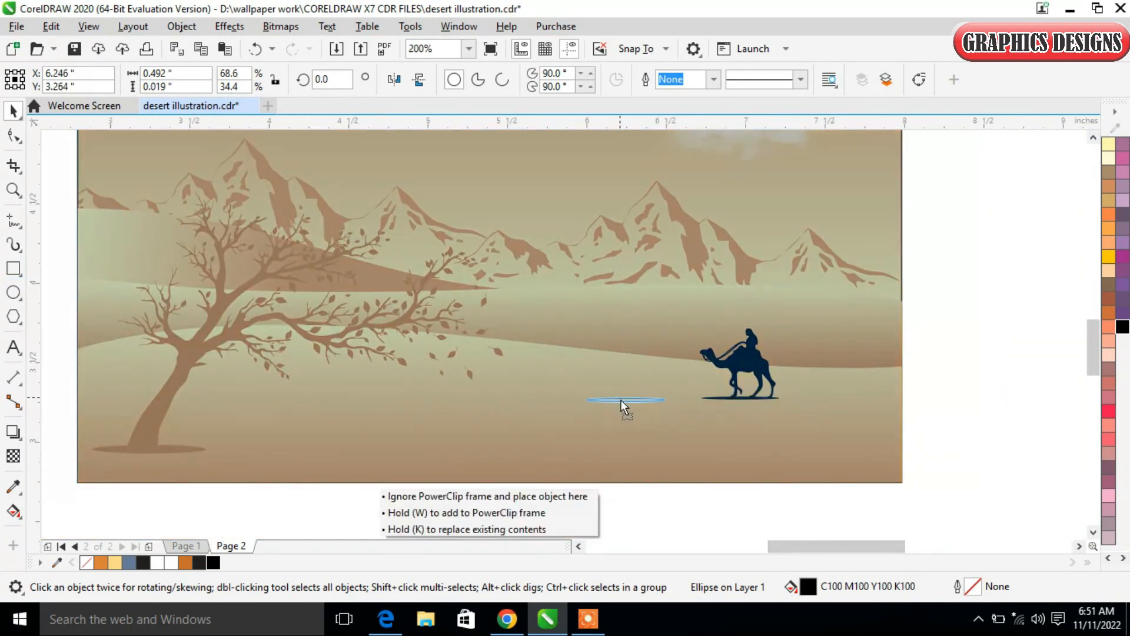
pyautogui.moveTo(628, 401); pyautogui.dragTo(476, 411)
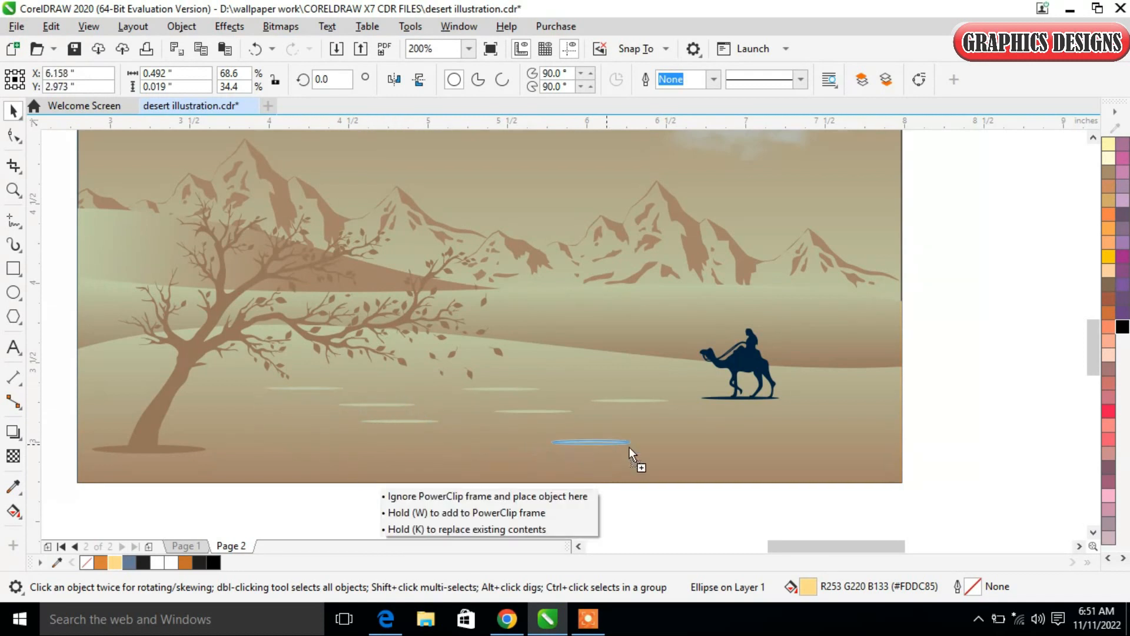
pyautogui.moveTo(846, 422); pyautogui.dragTo(549, 475)
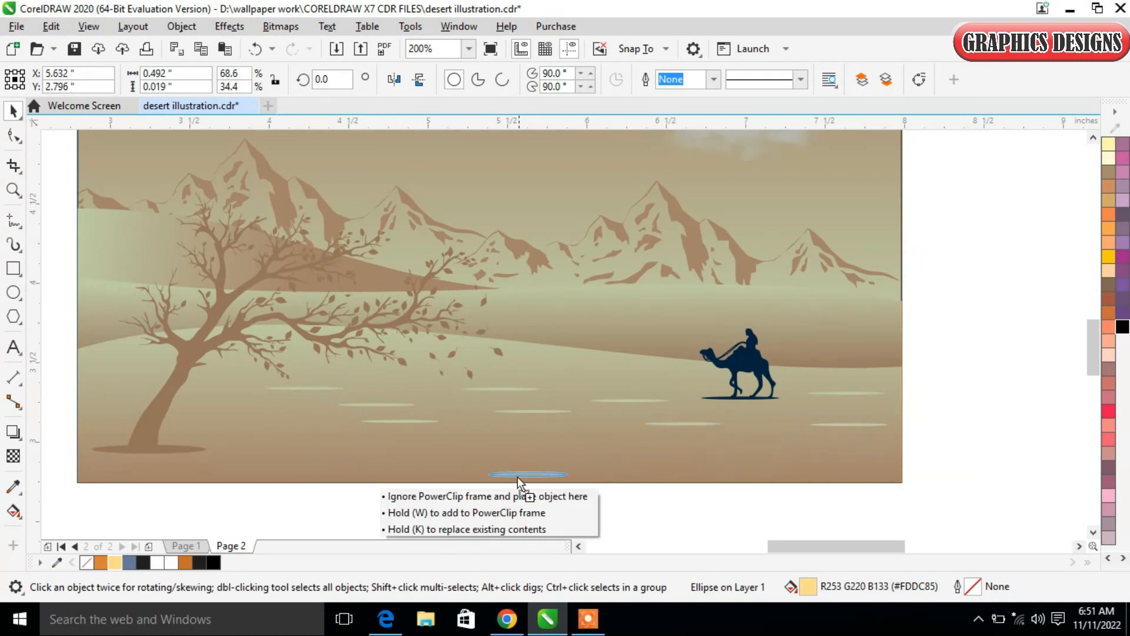
pyautogui.moveTo(257, 419); pyautogui.dragTo(256, 418)
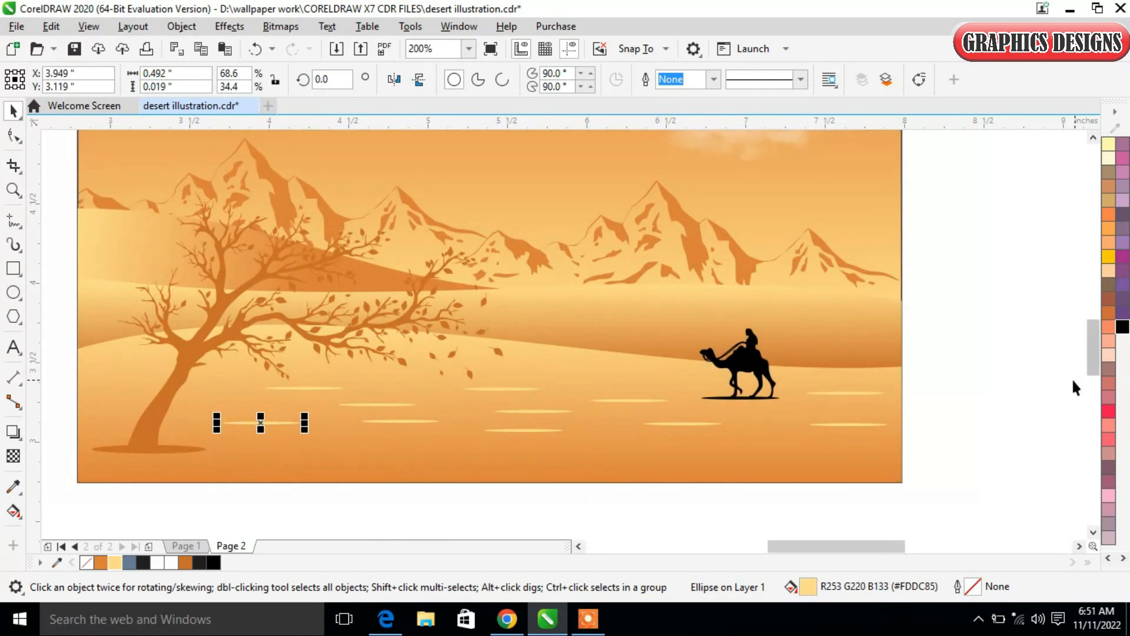
# Step: Fill out the cloud in the right sky and add cloud copies above the left mountains
pyautogui.click(912, 380)
pyautogui.scroll(-2, 642, 332)
pyautogui.click(716, 235)
pyautogui.moveTo(717, 234); pyautogui.dragTo(775, 283)
pyautogui.click(860, 299)
pyautogui.moveTo(559, 234); pyautogui.dragTo(553, 234)
pyautogui.click(918, 286)
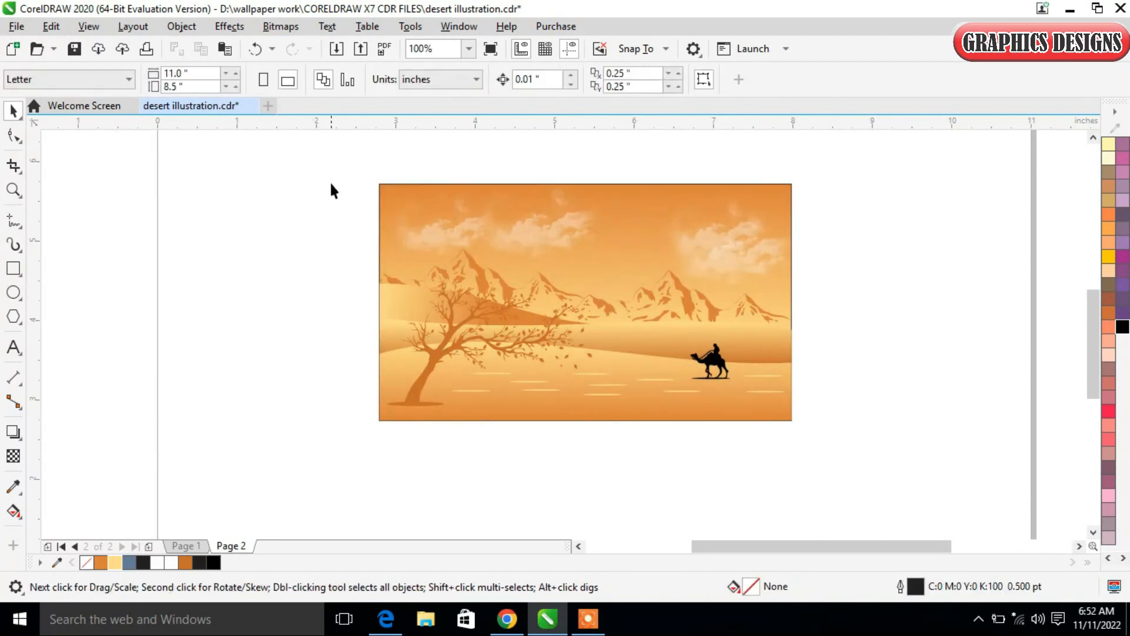
# Step: Bring the birds, dunes, tree, camel and sand highlights in front of the background rectangle
pyautogui.moveTo(754, 395); pyautogui.dragTo(815, 429)
pyautogui.moveTo(737, 265)
pyautogui.mouseDown()
pyautogui.moveTo(688, 473)
pyautogui.moveTo(701, 346)
pyautogui.moveTo(724, 272)
pyautogui.mouseUp()
pyautogui.click(849, 338)
pyautogui.click(567, 293)
pyautogui.click(353, 276)
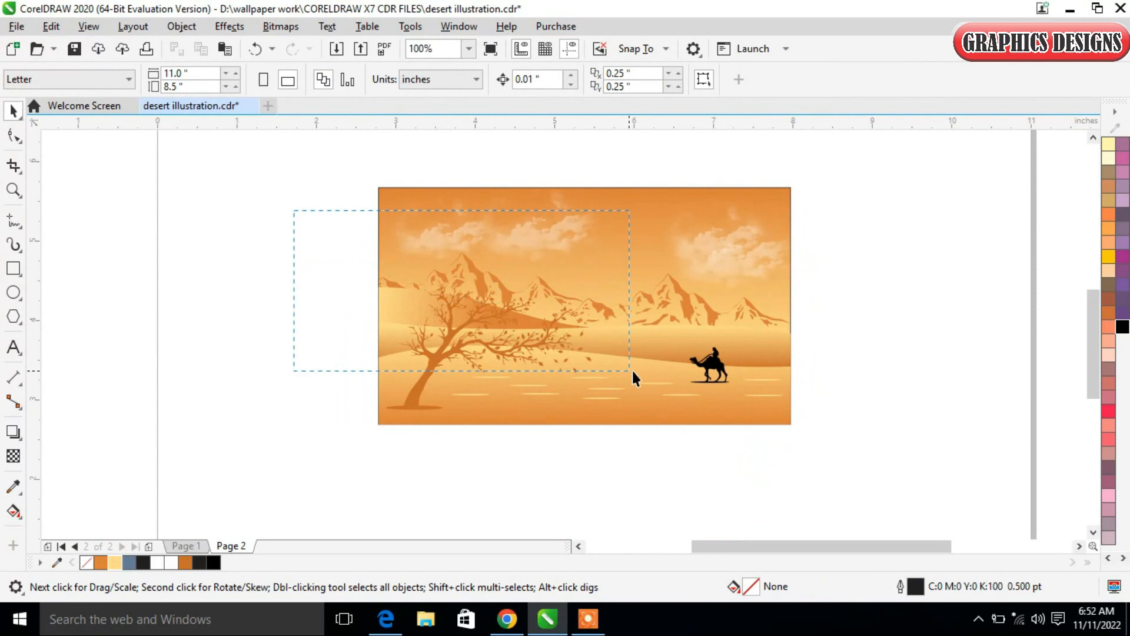
pyautogui.moveTo(849, 421); pyautogui.dragTo(848, 422)
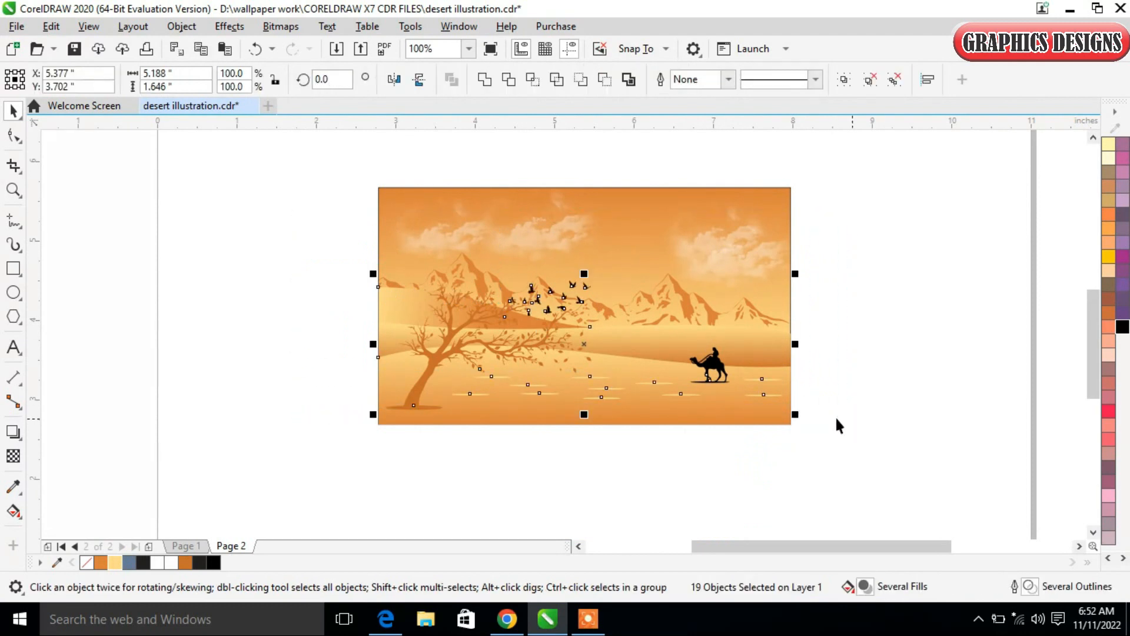
pyautogui.click(941, 388)
# Step: Move the flock of birds up into the sky between the two mountain ranges
pyautogui.scroll(3, 601, 306)
pyautogui.moveTo(503, 285); pyautogui.dragTo(580, 236)
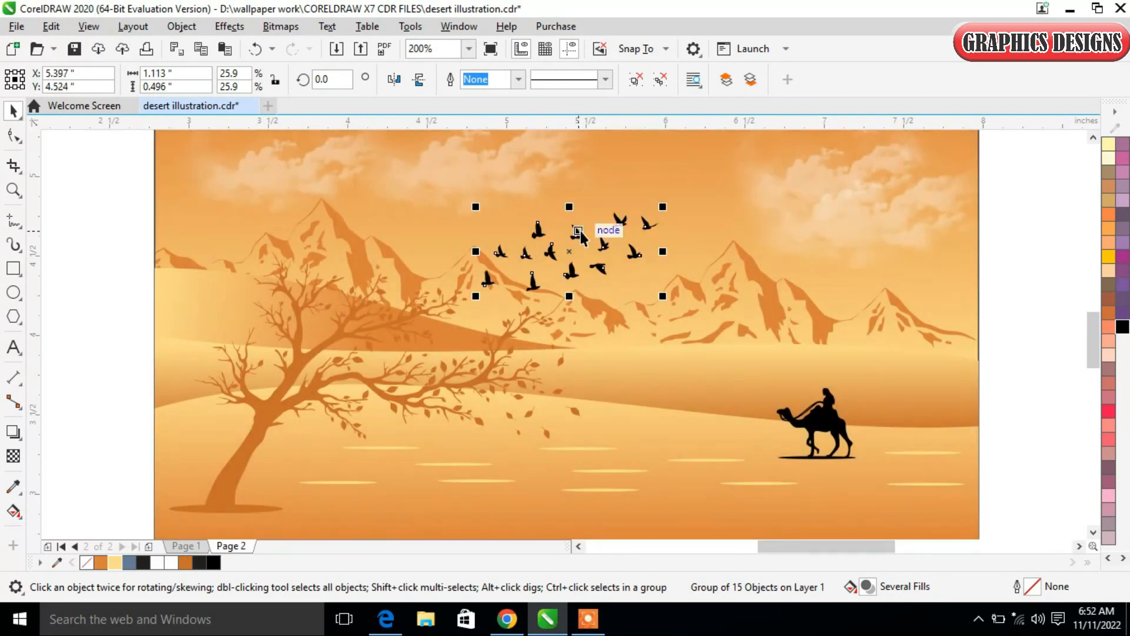
pyautogui.press('Escape')
pyautogui.scroll(-2, 731, 342)
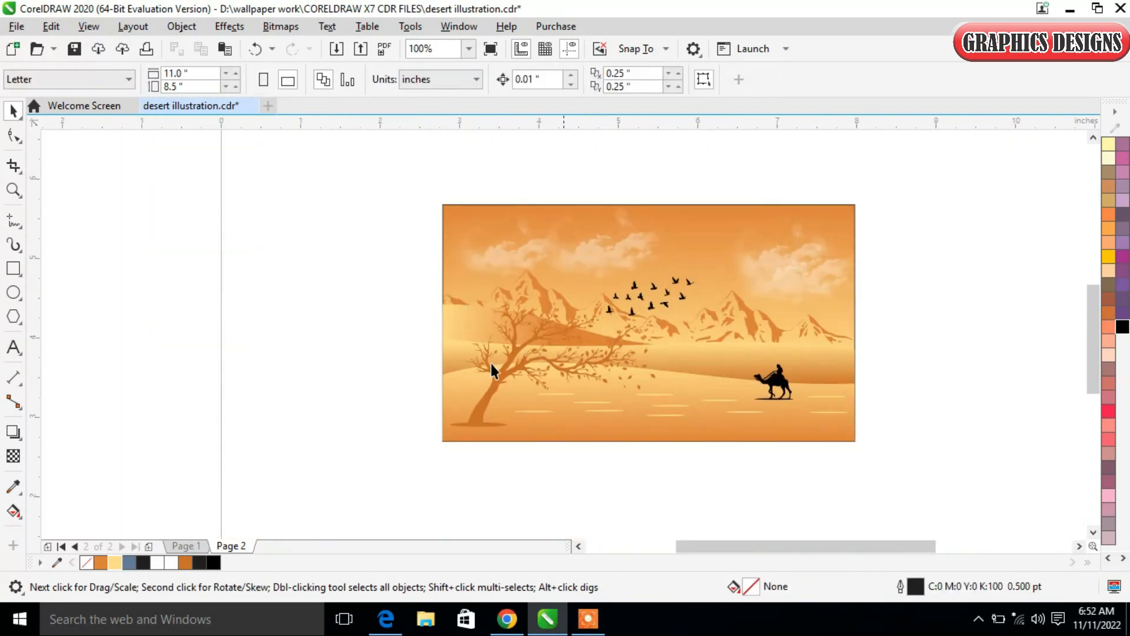
# Step: Add a light yellow sun circle without an outline, about 0.73 by 0.72 in, over the horizon between the mountains
pyautogui.click(13, 293)
pyautogui.moveTo(253, 270); pyautogui.dragTo(349, 366)
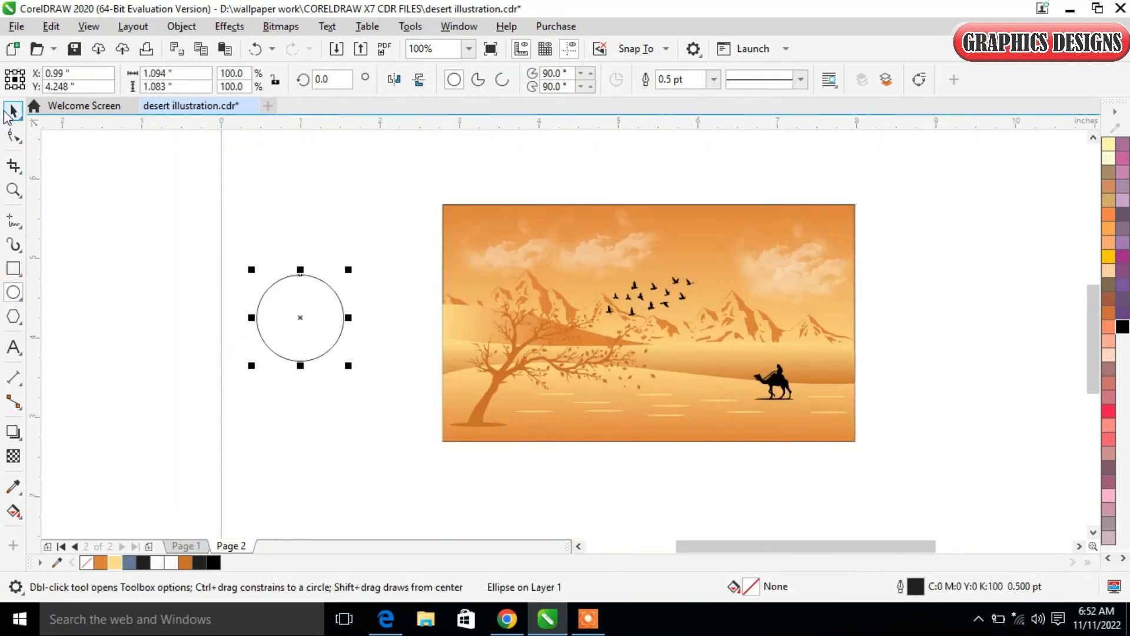
pyautogui.click(12, 111)
pyautogui.moveTo(298, 316); pyautogui.dragTo(683, 319)
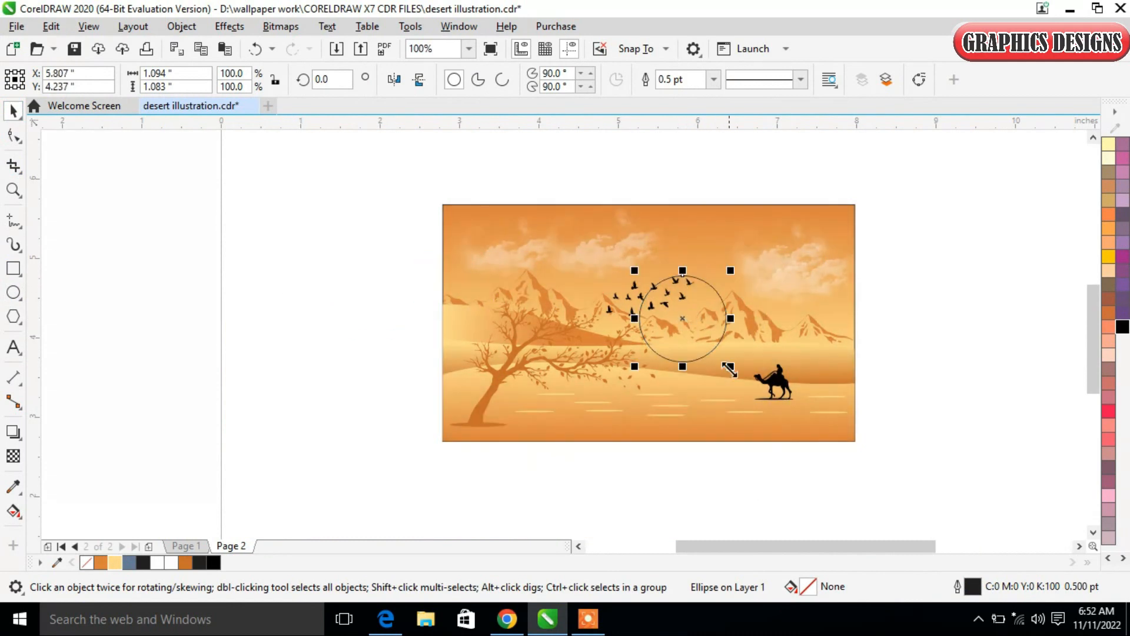
pyautogui.moveTo(730, 369); pyautogui.dragTo(716, 352)
pyautogui.click(115, 563)
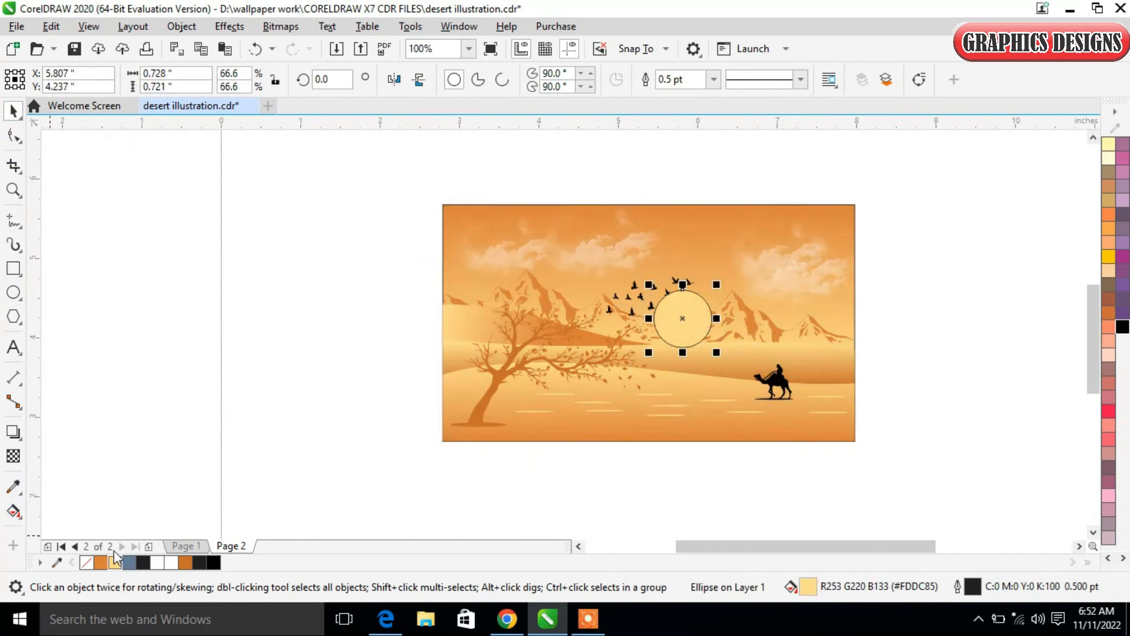
pyautogui.rightClick(88, 563)
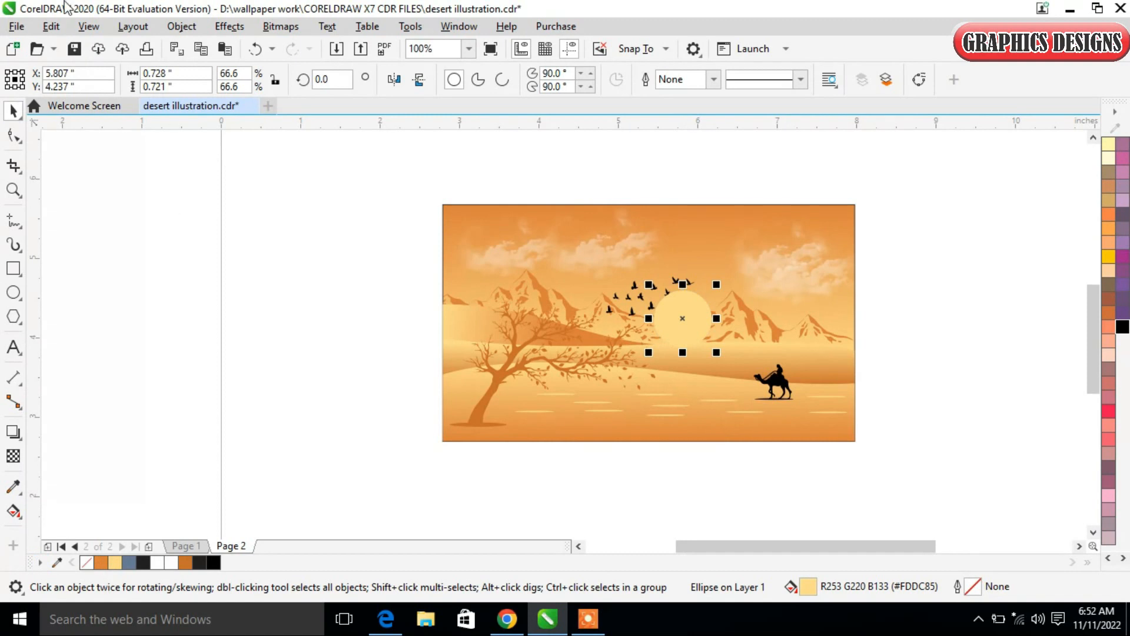
# Step: Convert the sun circle to a bitmap and soften its edge with a Gaussian Blur of about 9 pixels
pyautogui.click(181, 27)
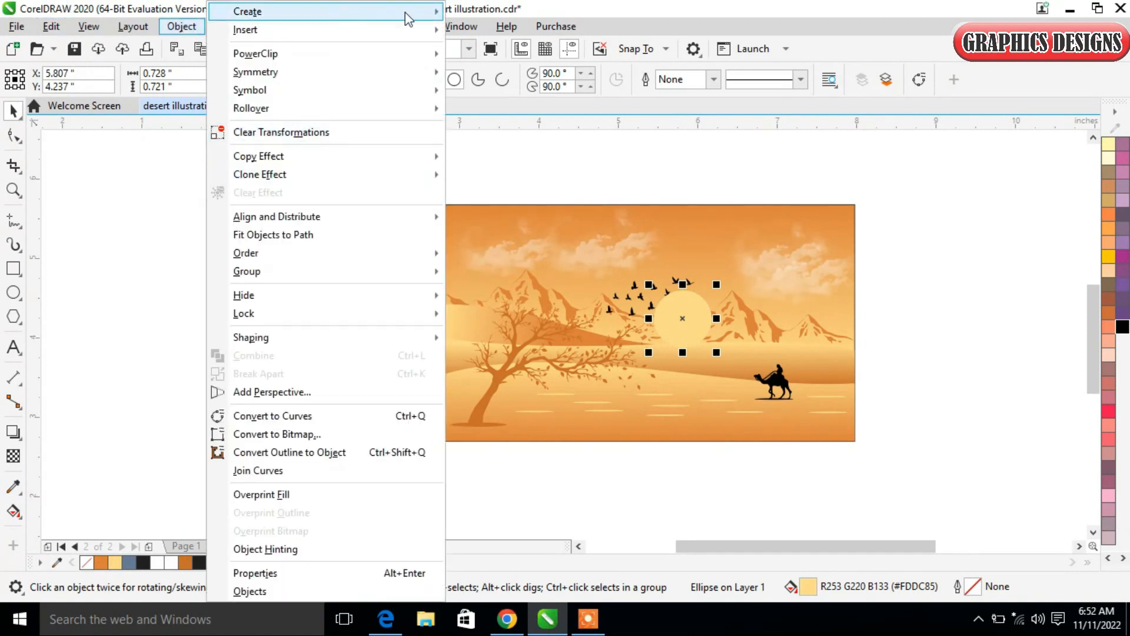
pyautogui.click(300, 47)
pyautogui.click(587, 399)
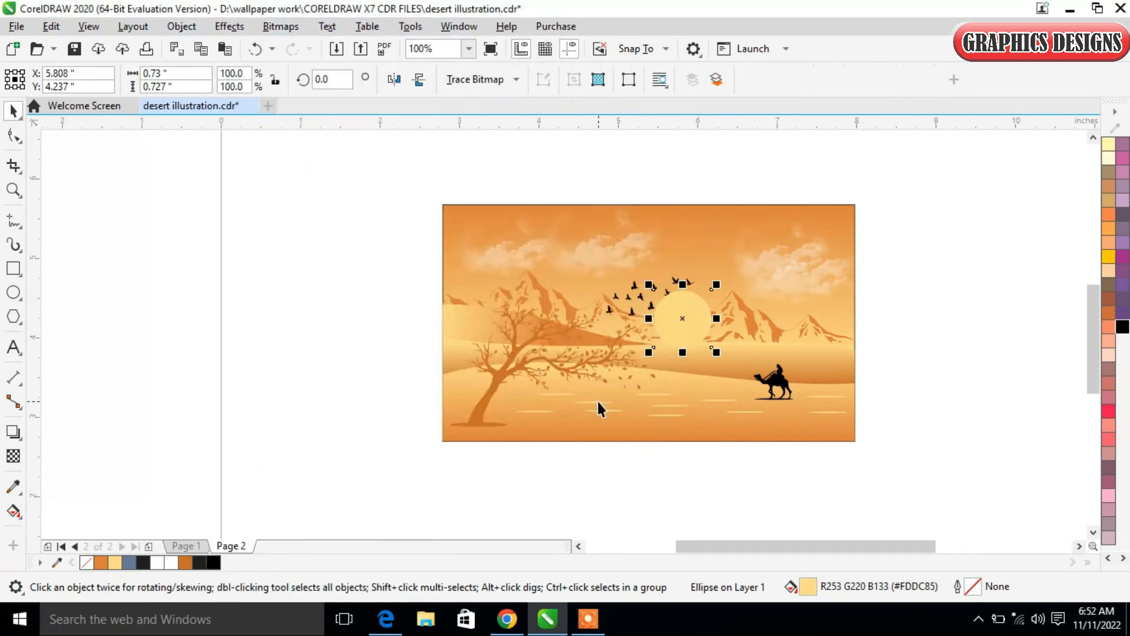
pyautogui.click(281, 26)
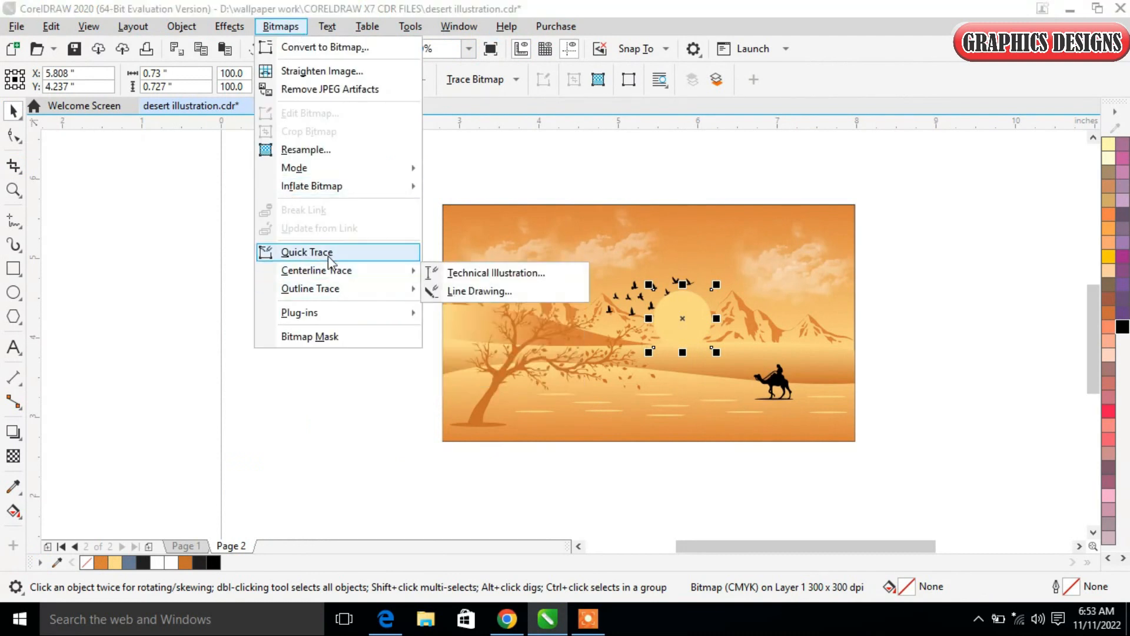
pyautogui.moveTo(233, 27)
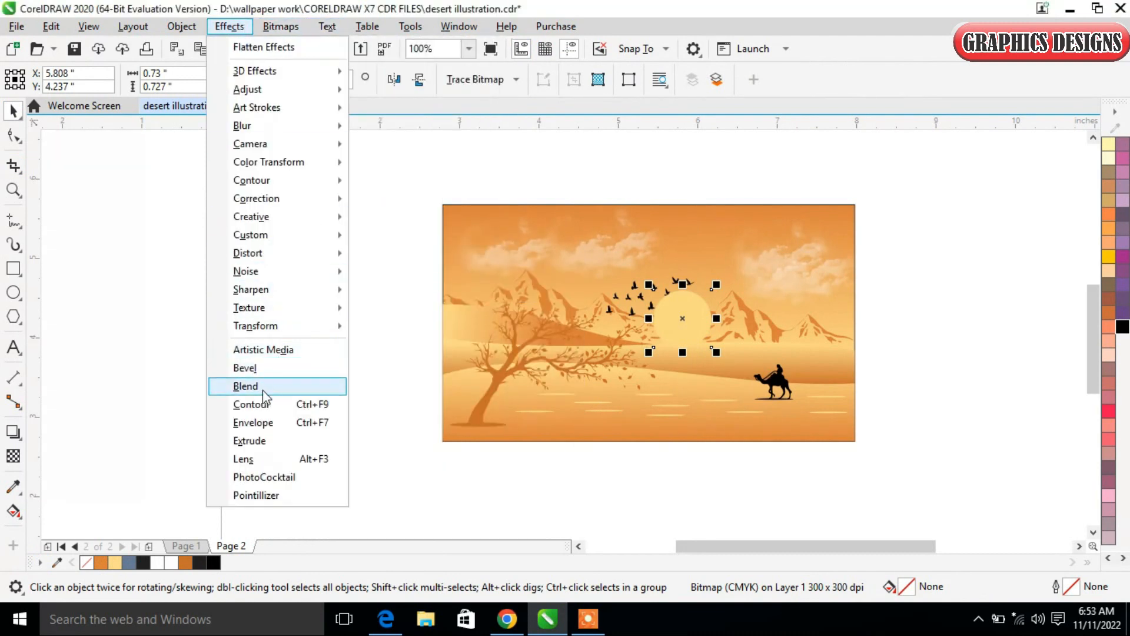
pyautogui.moveTo(339, 126)
pyautogui.click(411, 166)
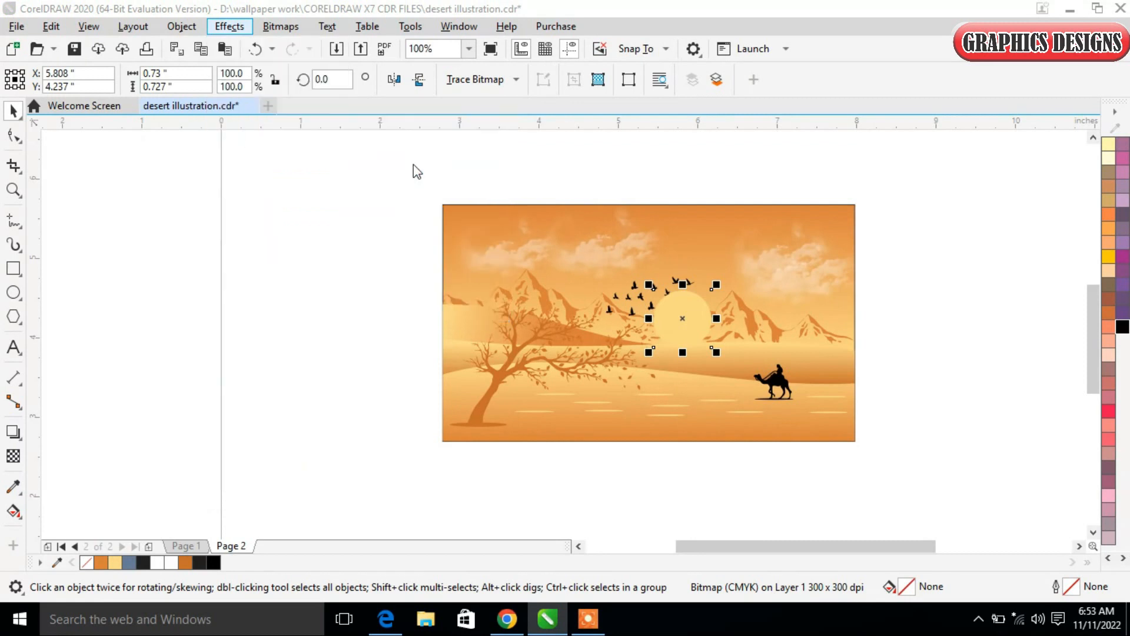
pyautogui.click(502, 423)
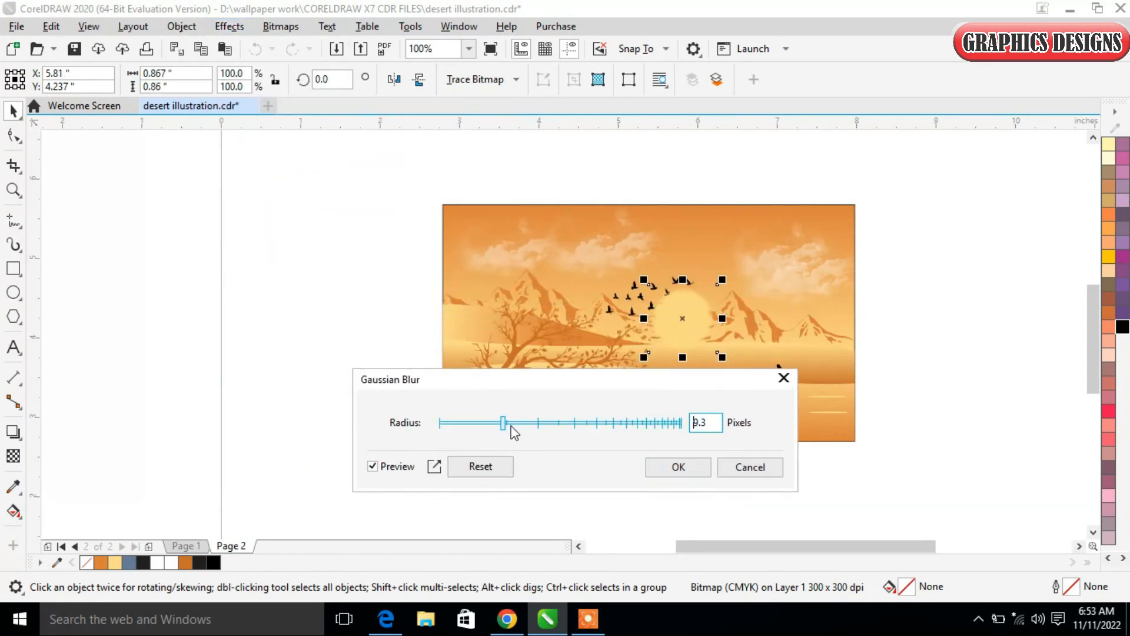
pyautogui.click(678, 466)
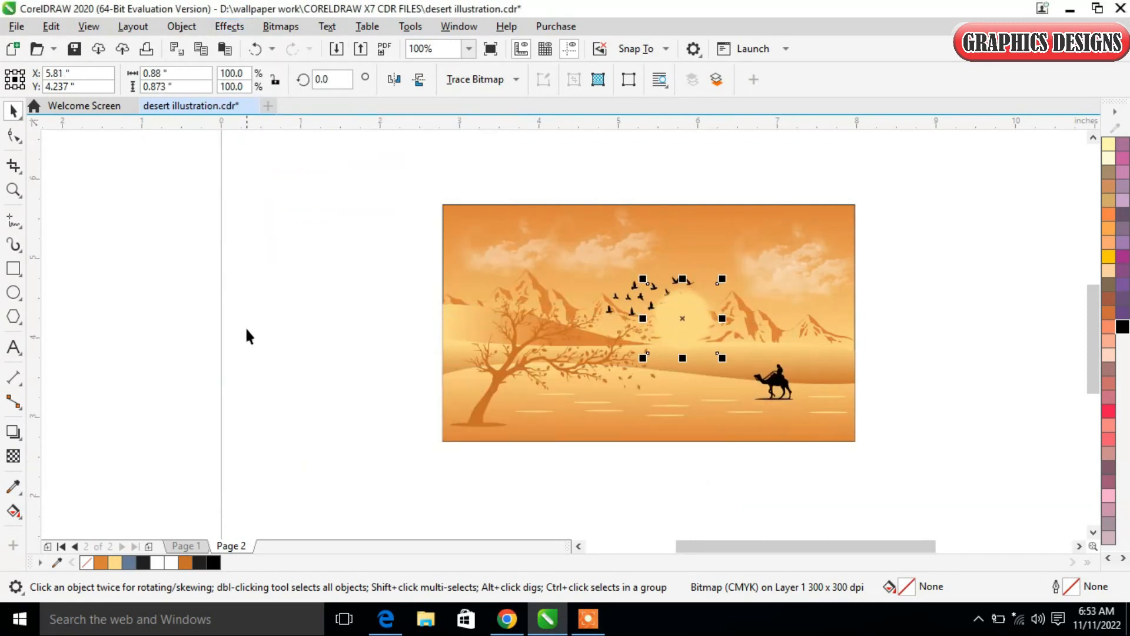
# Step: Raise the blurred sun slightly above the horizon and PowerClip it into the front sand dune
pyautogui.moveTo(697, 328); pyautogui.dragTo(702, 311)
pyautogui.rightClick(702, 308)
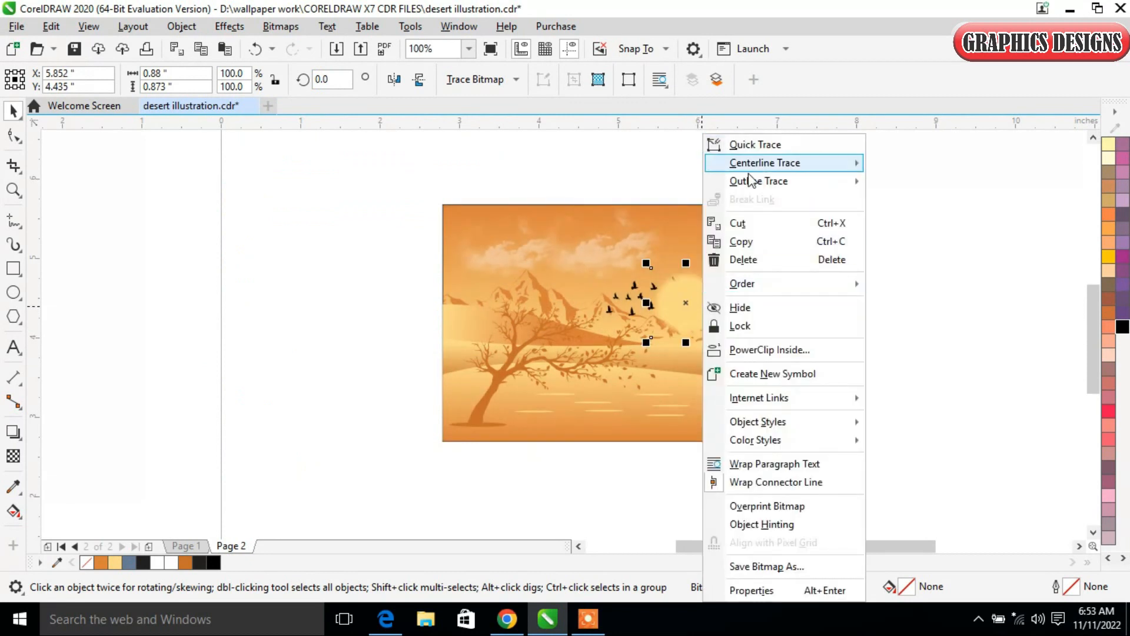
pyautogui.click(759, 351)
pyautogui.click(762, 228)
pyautogui.click(586, 356)
pyautogui.click(707, 203)
pyautogui.click(583, 358)
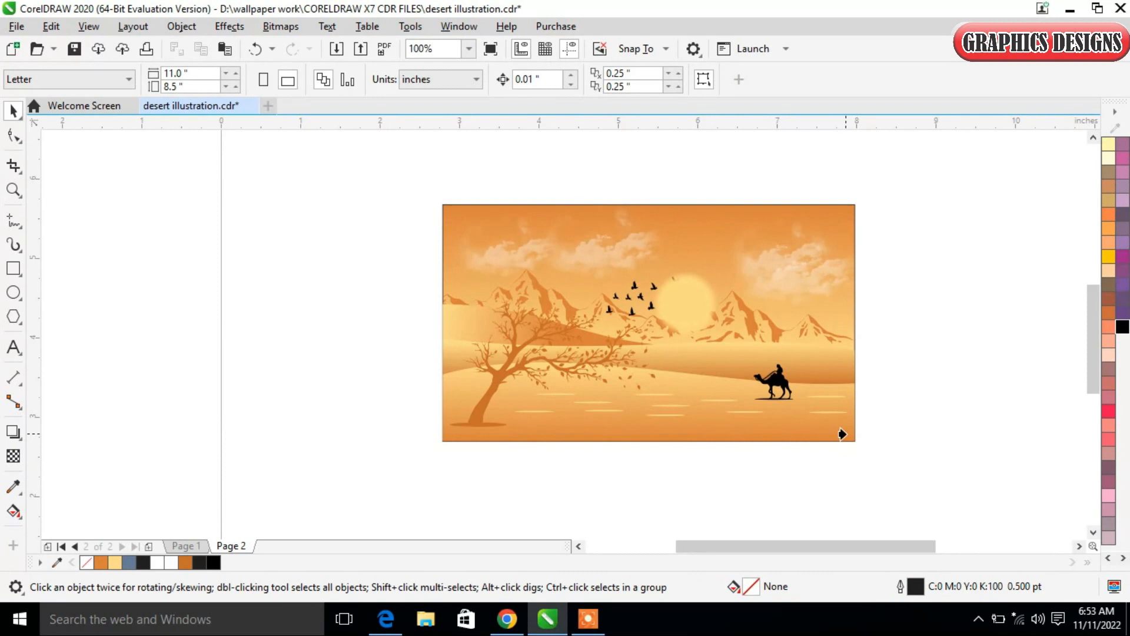
pyautogui.click(842, 434)
# Step: Open the background rectangle's PowerClip contents and finish editing without changing them
pyautogui.rightClick(839, 319)
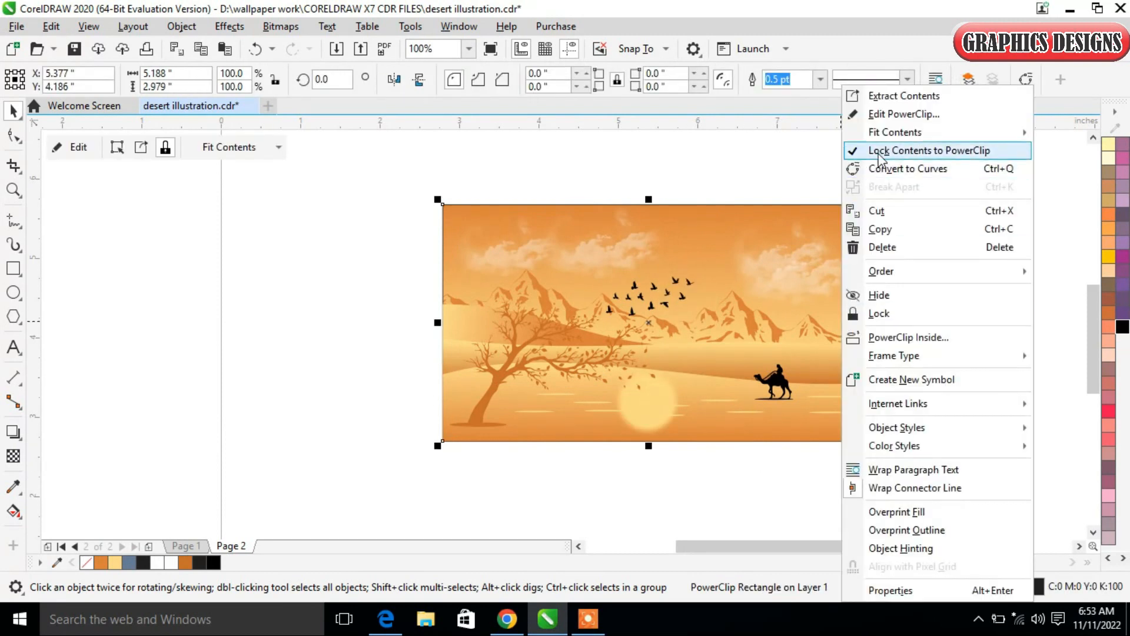
pyautogui.click(890, 115)
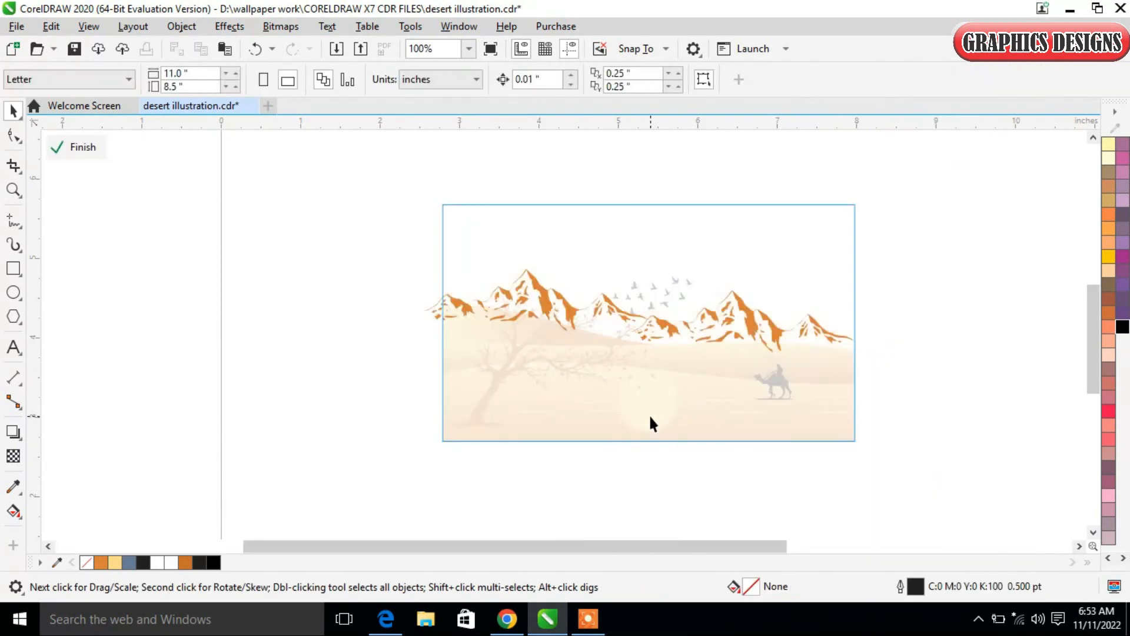
pyautogui.rightClick(818, 303)
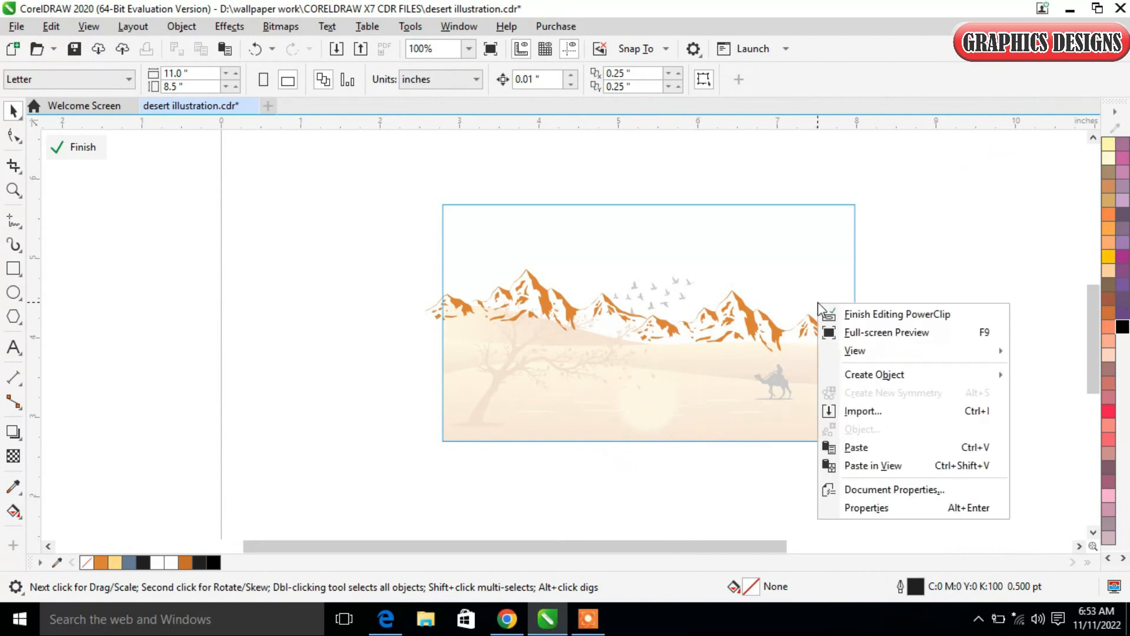
pyautogui.click(881, 315)
# Step: Remove the blurred sun from the front dune's PowerClip contents and finish editing the clip
pyautogui.click(648, 399)
pyautogui.click(644, 447)
pyautogui.click(648, 428)
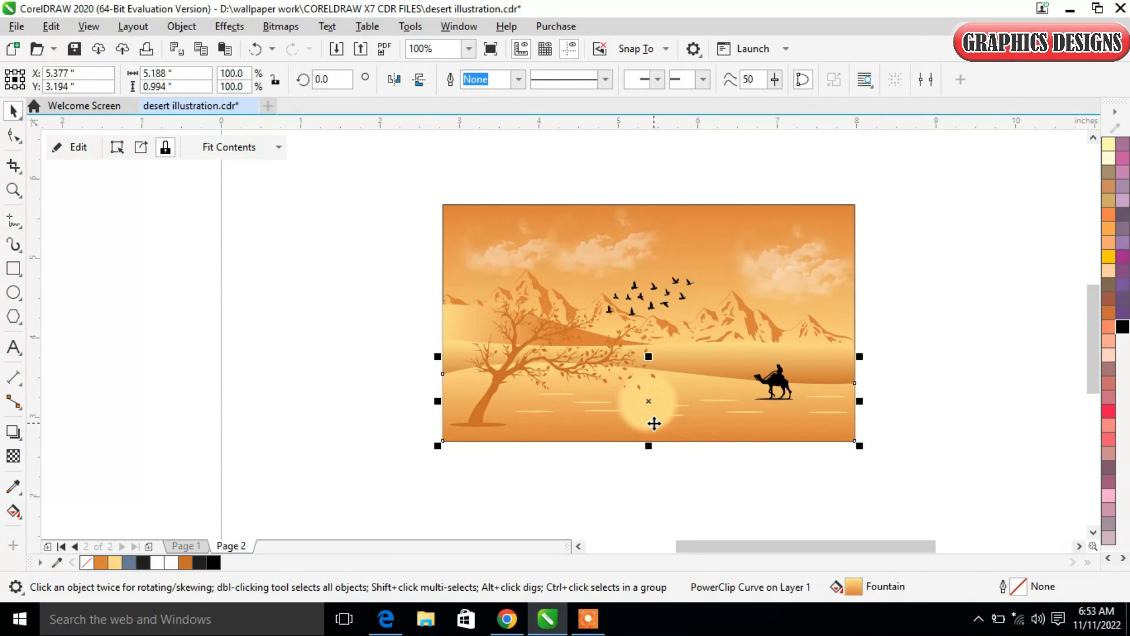
pyautogui.rightClick(703, 426)
pyautogui.click(736, 111)
pyautogui.click(645, 406)
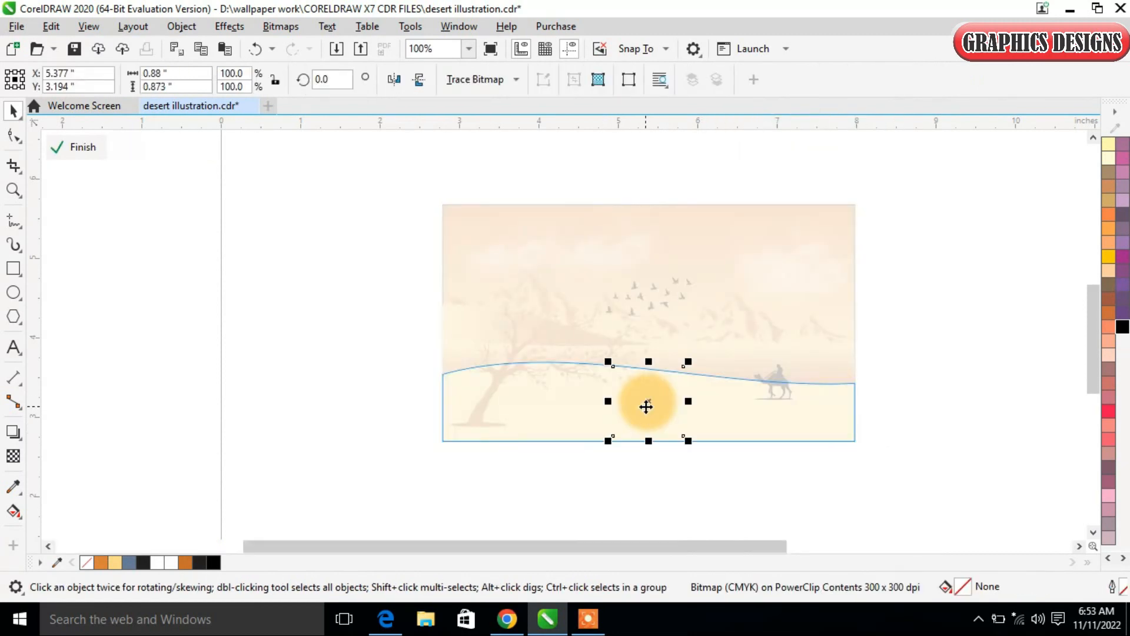
pyautogui.rightClick(646, 406)
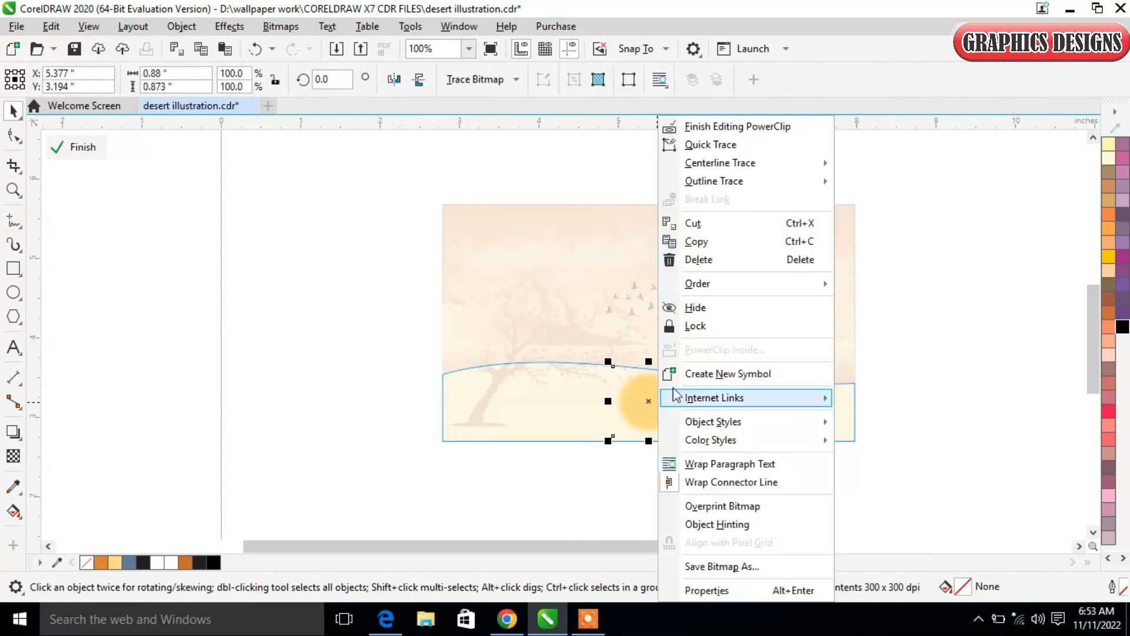
pyautogui.click(716, 261)
pyautogui.rightClick(700, 416)
pyautogui.click(736, 213)
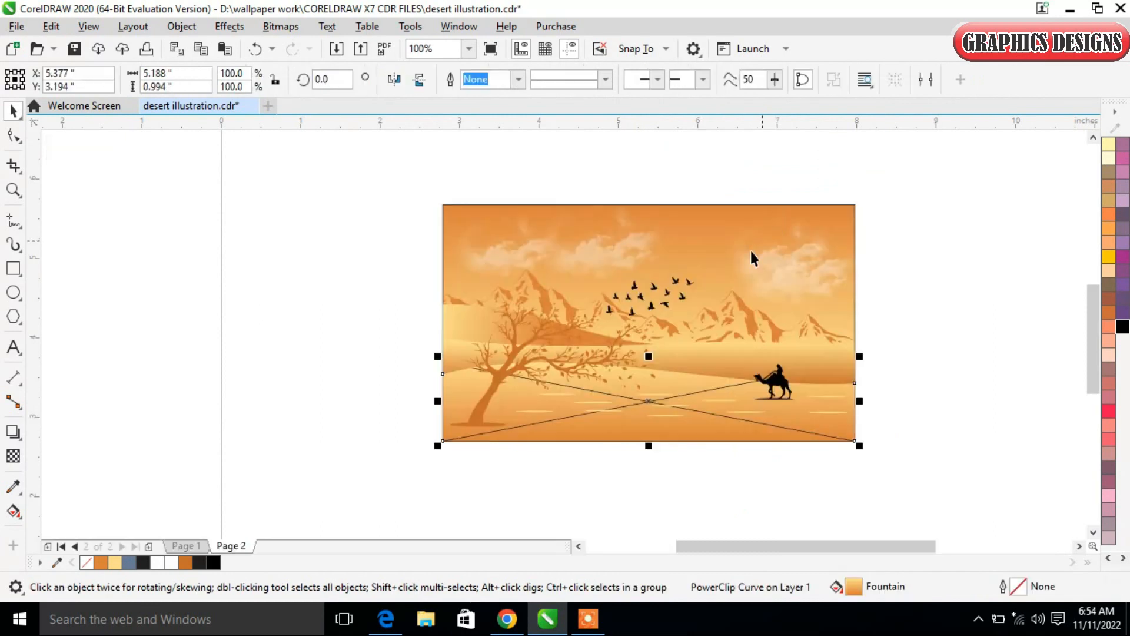
# Step: Paste the blurred sun back onto the page and place it outside the illustration, beside its right edge
pyautogui.click(733, 219)
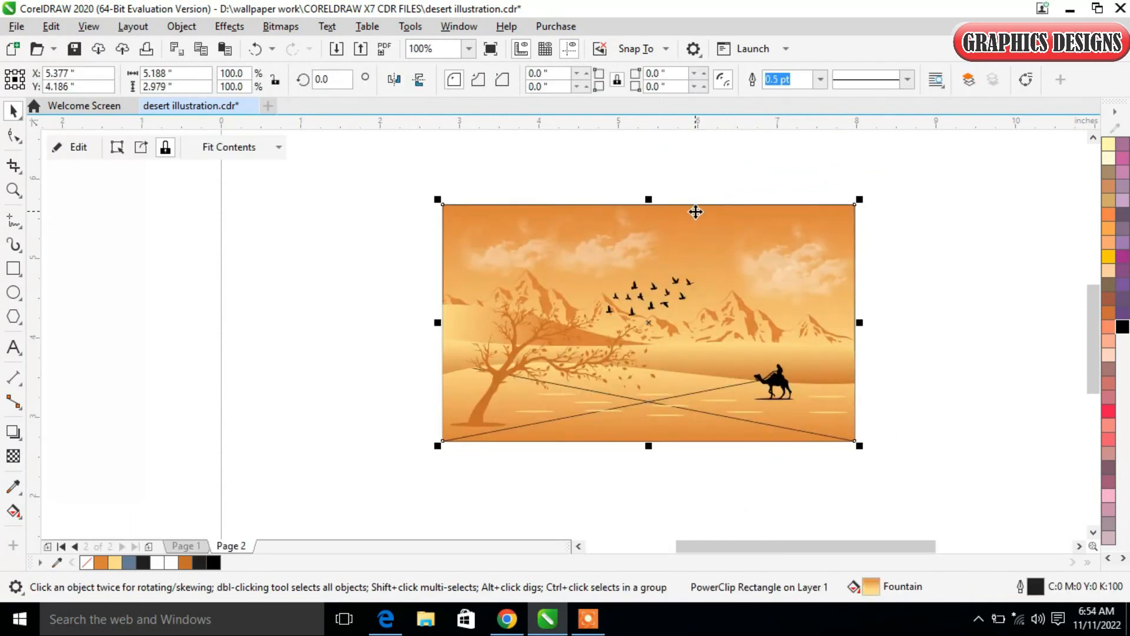
pyautogui.rightClick(695, 212)
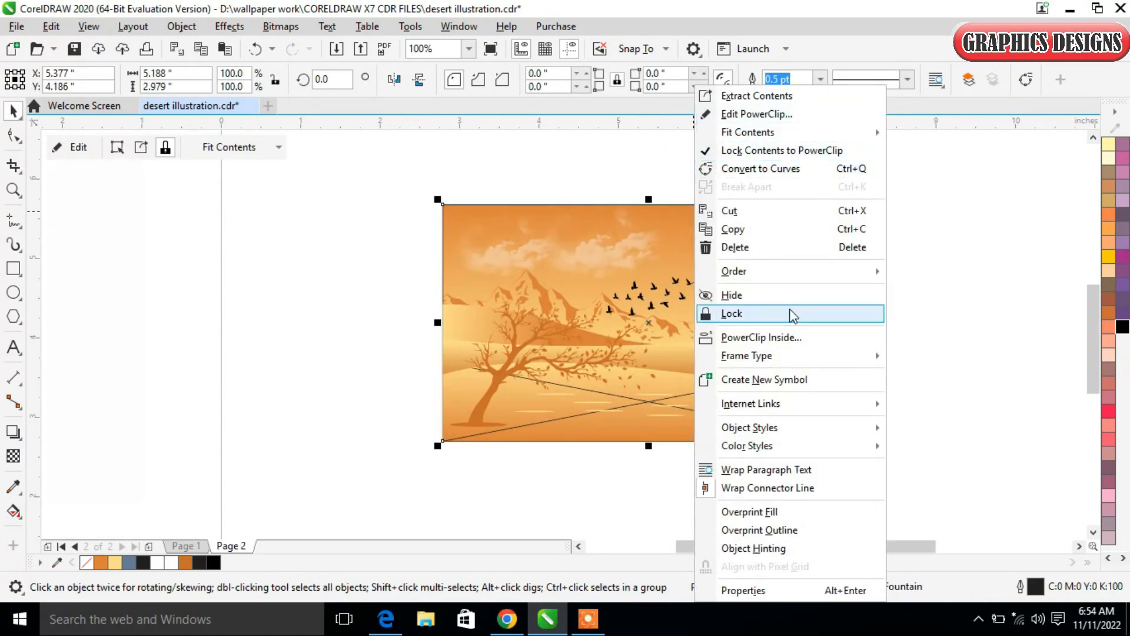
pyautogui.rightClick(961, 239)
pyautogui.click(976, 361)
pyautogui.moveTo(646, 400); pyautogui.dragTo(709, 206)
pyautogui.moveTo(948, 252); pyautogui.dragTo(949, 252)
# Step: Discard the pasted sun and leave the front dune's PowerClip
pyautogui.rightClick(647, 439)
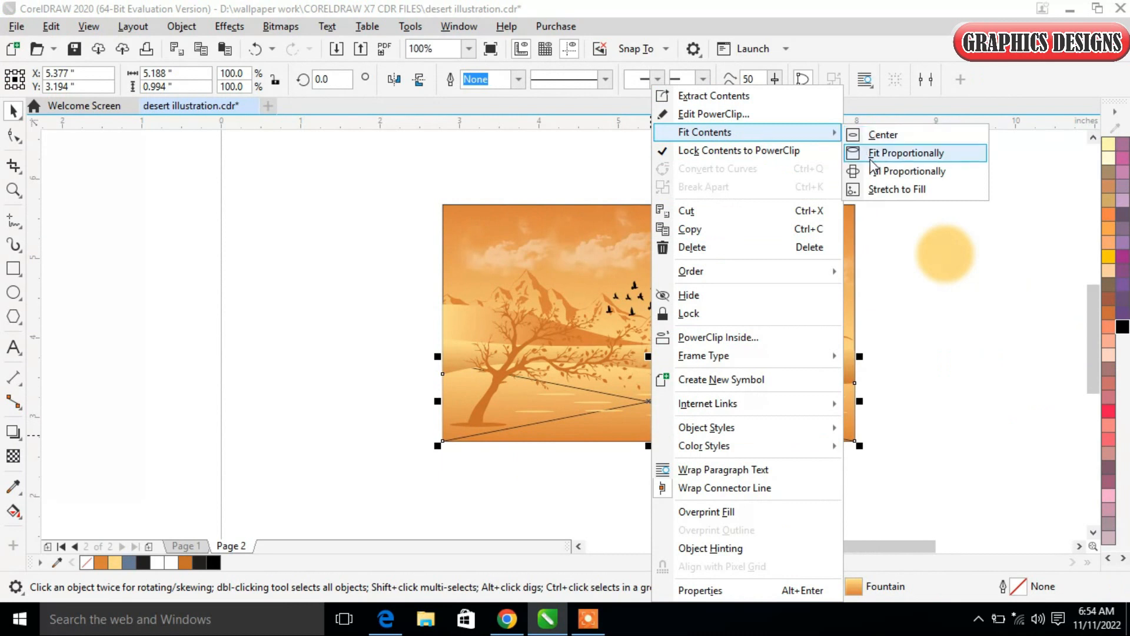
pyautogui.press('Escape')
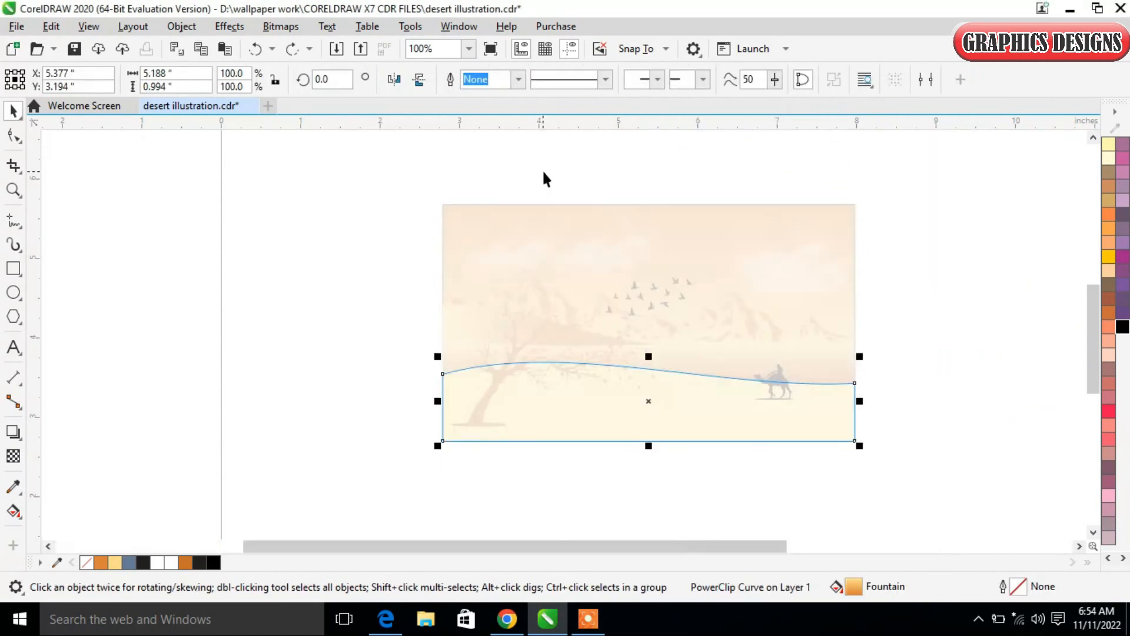
pyautogui.click(201, 324)
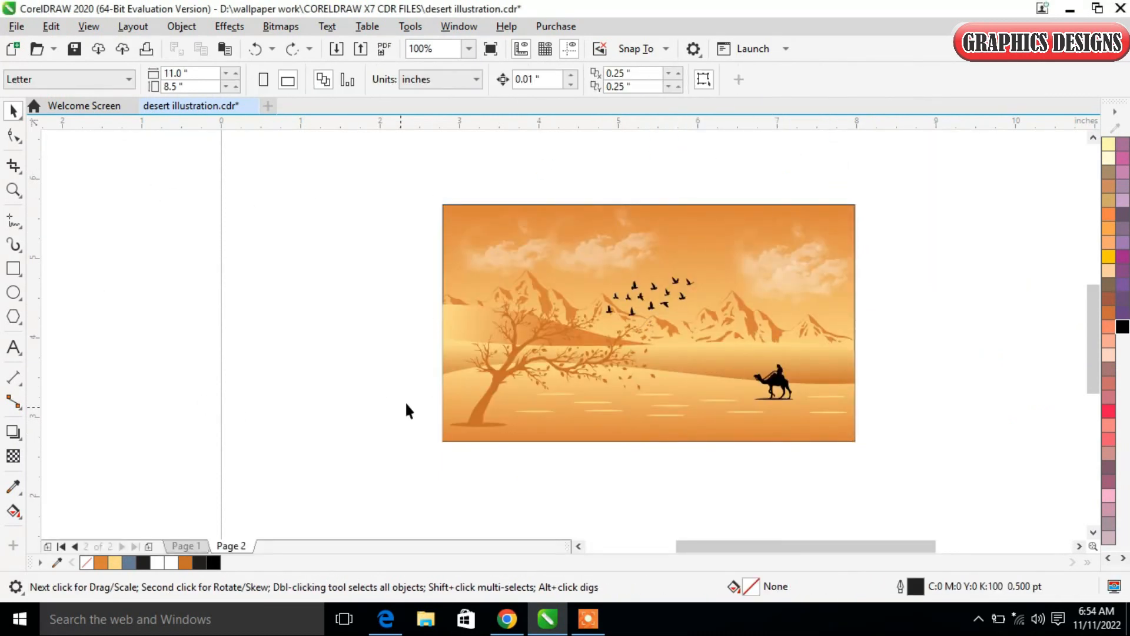
pyautogui.moveTo(844, 479); pyautogui.dragTo(846, 479)
pyautogui.press('Escape')
# Step: Draw a circle about 0.9 in across in the empty area left of the illustration, with light yellow fill and no outline
pyautogui.click(13, 291)
pyautogui.click(64, 290)
pyautogui.moveTo(225, 286); pyautogui.dragTo(299, 359)
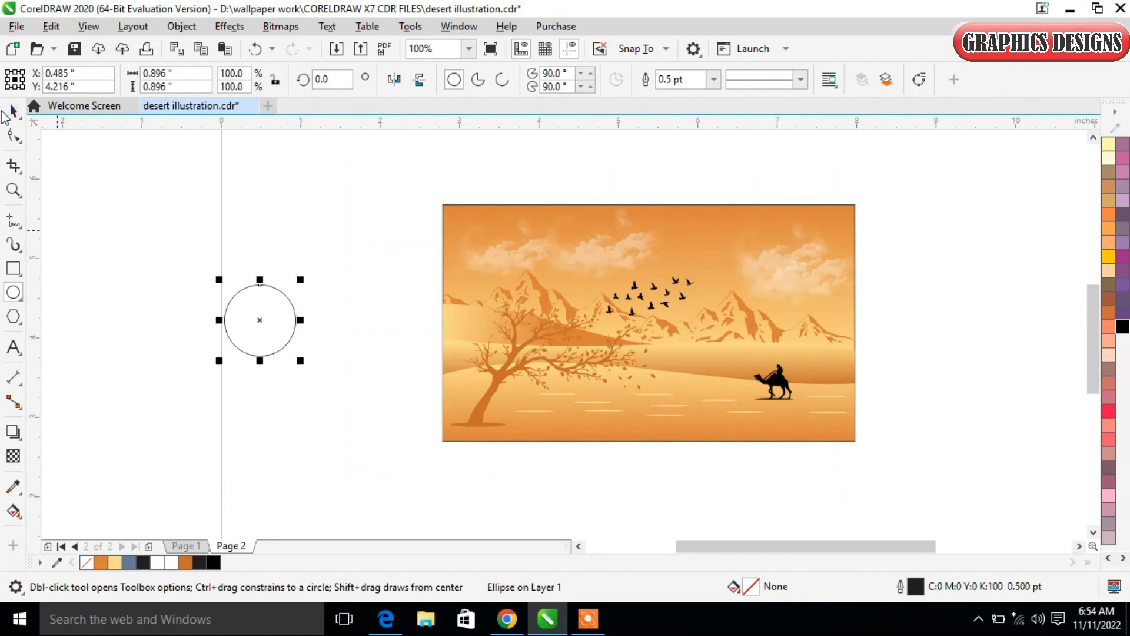
pyautogui.click(13, 111)
pyautogui.click(114, 562)
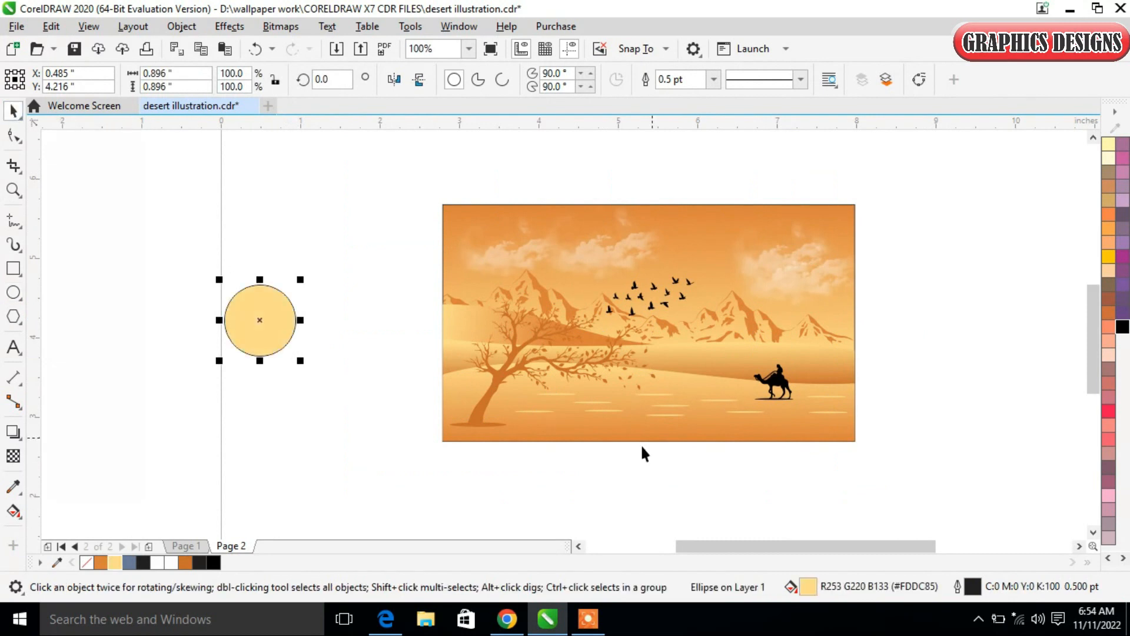
pyautogui.rightClick(87, 562)
# Step: Convert the yellow circle to a 300 dpi CMYK bitmap with transparent background and apply a Gaussian Blur to it
pyautogui.click(281, 25)
pyautogui.click(283, 46)
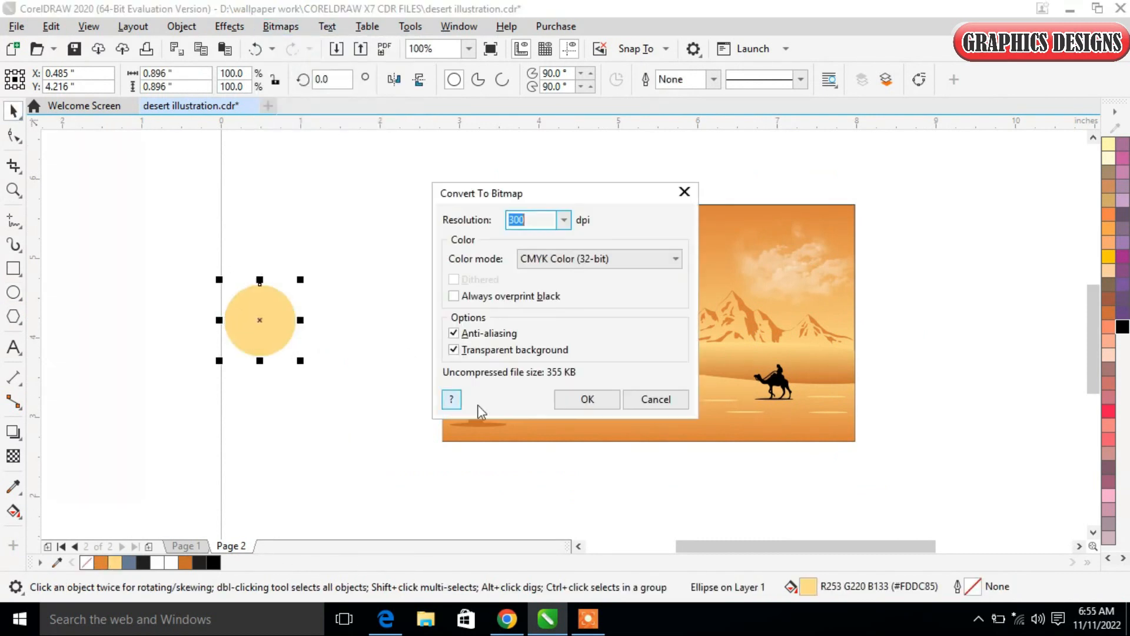
pyautogui.click(585, 399)
pyautogui.click(229, 26)
pyautogui.moveTo(295, 126)
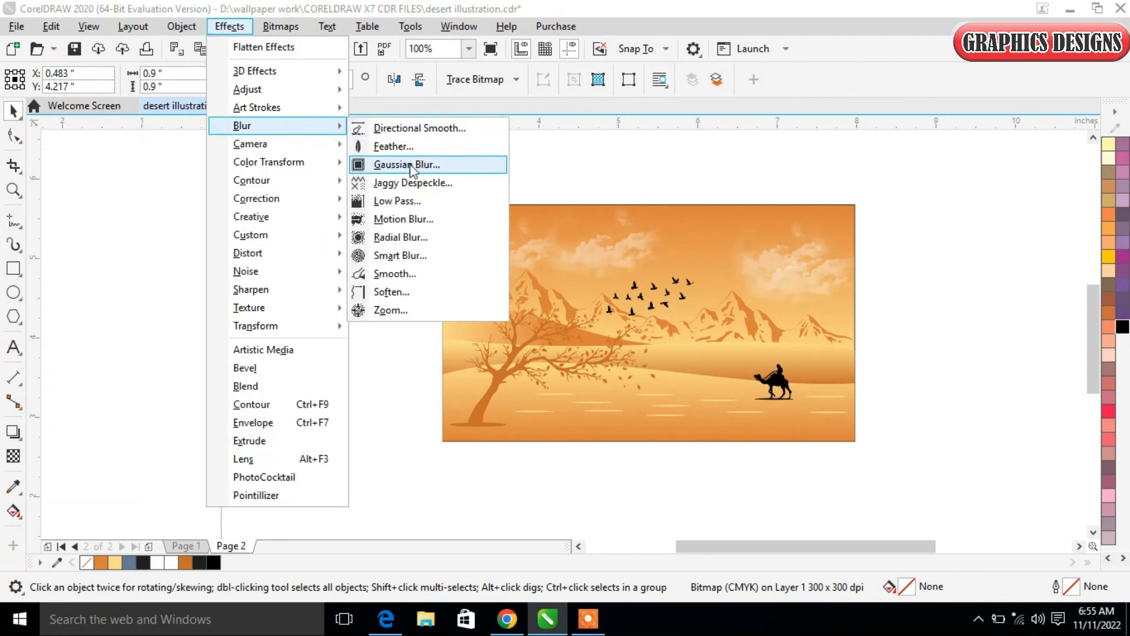
pyautogui.click(412, 162)
pyautogui.click(650, 337)
# Step: Move the blurred sun up a little and PowerClip it inside the background rectangle
pyautogui.moveTo(288, 336); pyautogui.dragTo(341, 284)
pyautogui.rightClick(341, 284)
pyautogui.click(409, 349)
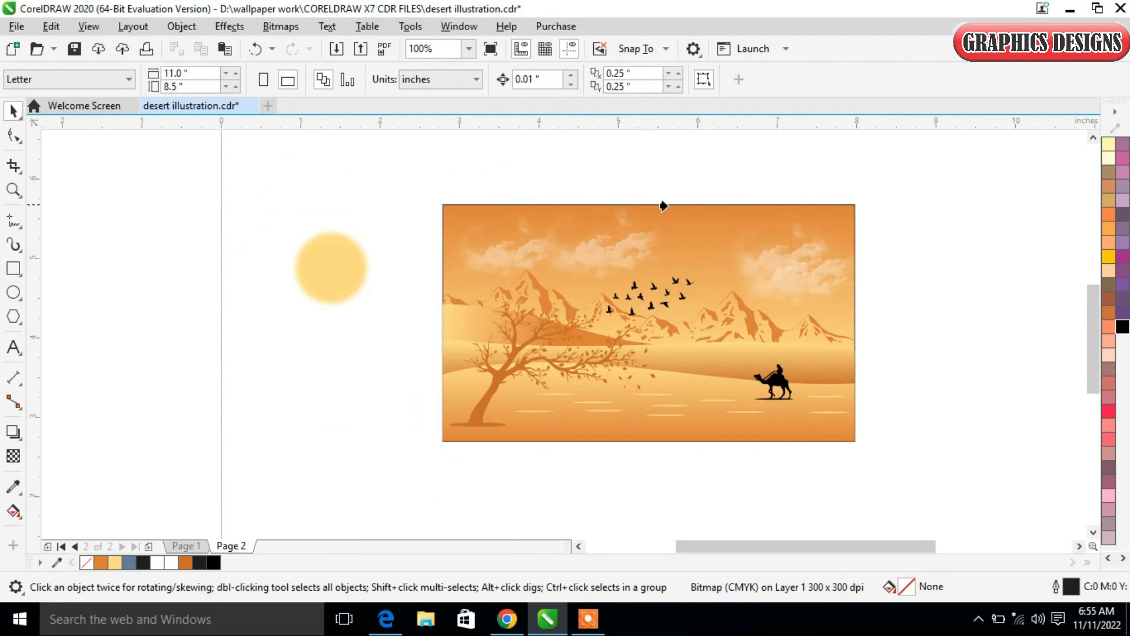
pyautogui.click(680, 204)
# Step: Edit the rectangle's PowerClip to move the sun behind the mountains, just left of the right range's highest peak, and finish editing
pyautogui.rightClick(705, 260)
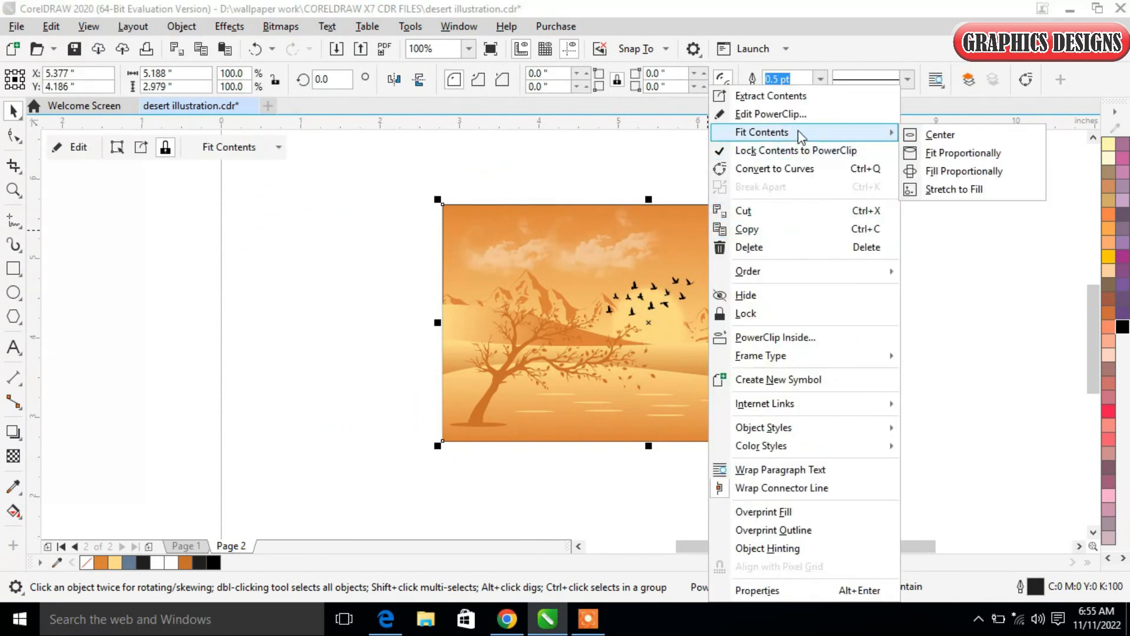
pyautogui.click(765, 114)
pyautogui.click(658, 330)
pyautogui.moveTo(658, 329); pyautogui.dragTo(705, 318)
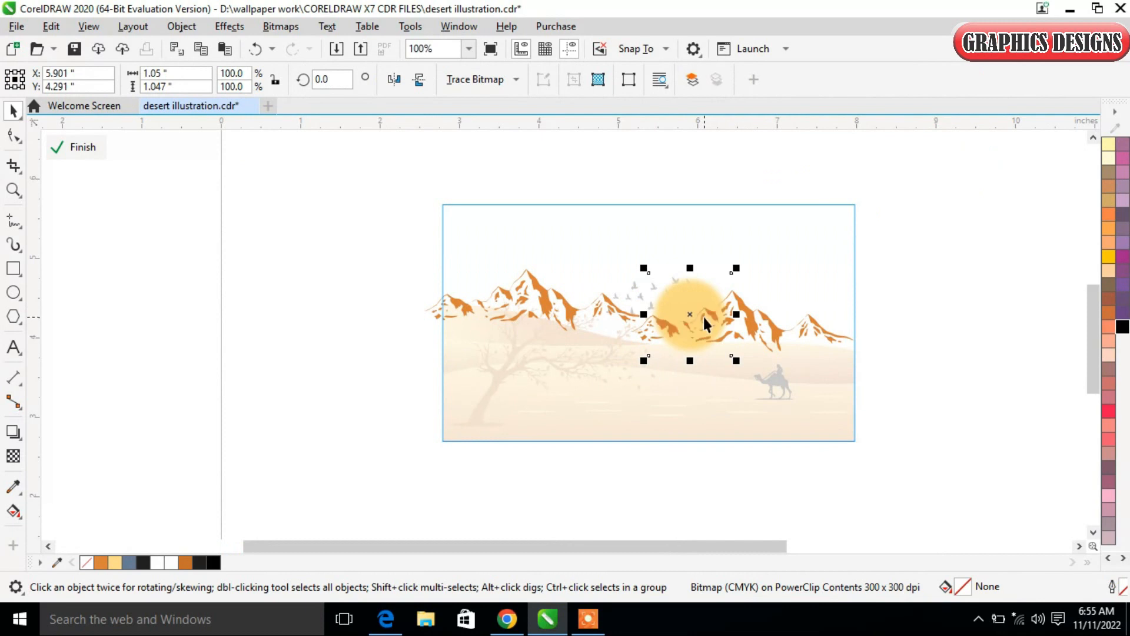
pyautogui.rightClick(796, 259)
pyautogui.click(864, 272)
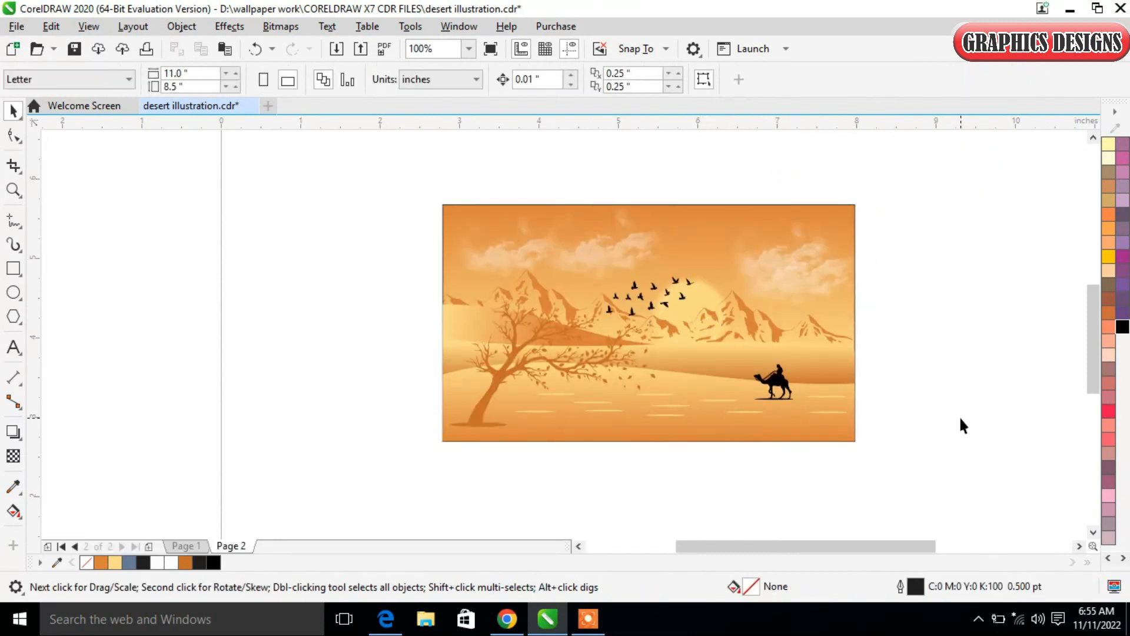
# Step: Frame the whole illustration in view and select the background rectangle
pyautogui.press('z')
pyautogui.moveTo(439, 200); pyautogui.dragTo(907, 474)
pyautogui.press('space')
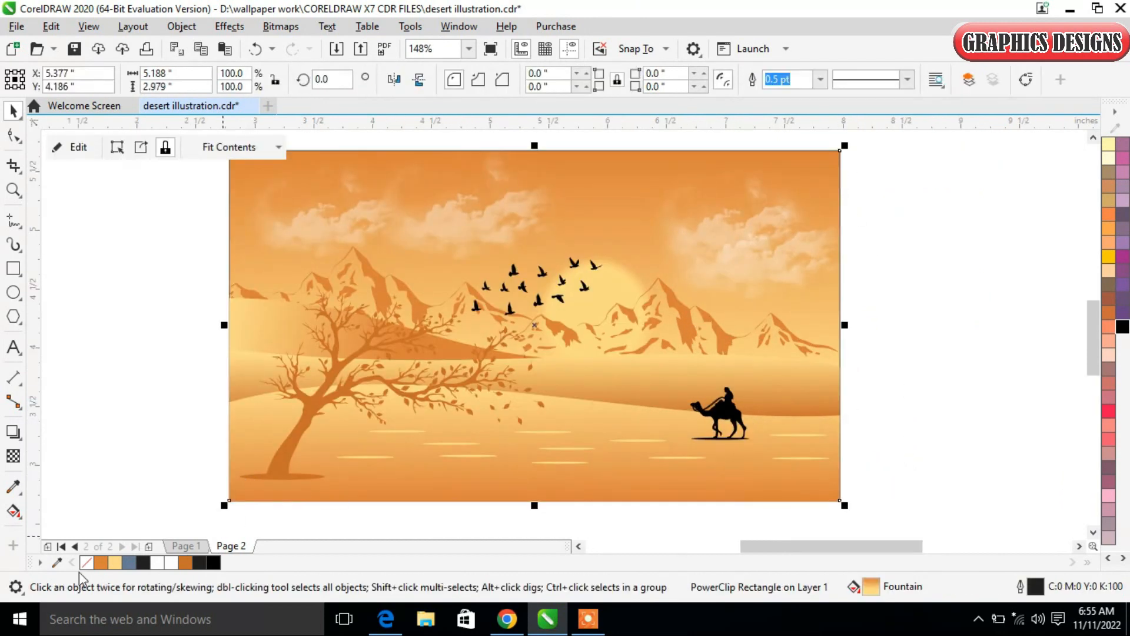